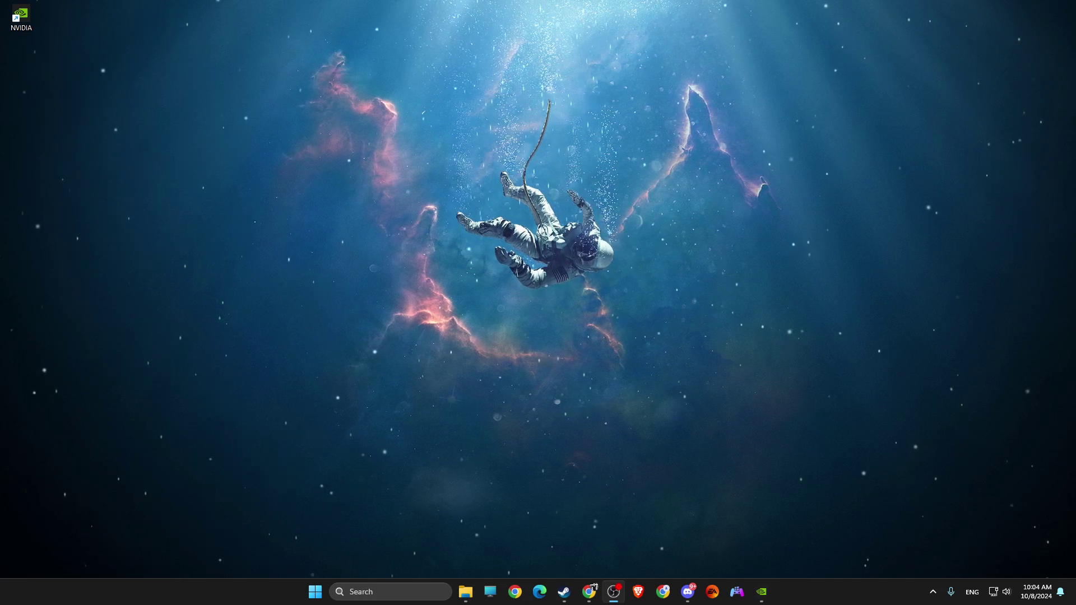
# Step: Open the Settings app through a Windows search for 'settings'
pyautogui.hotkey('alt', 'Tab')
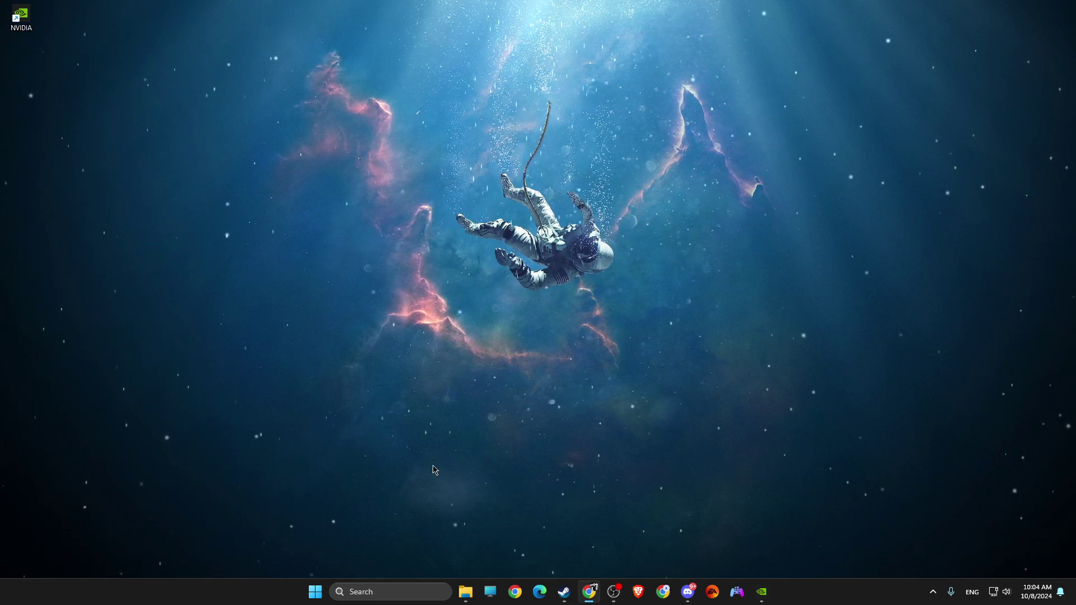
pyautogui.click(387, 589)
pyautogui.write('settings')
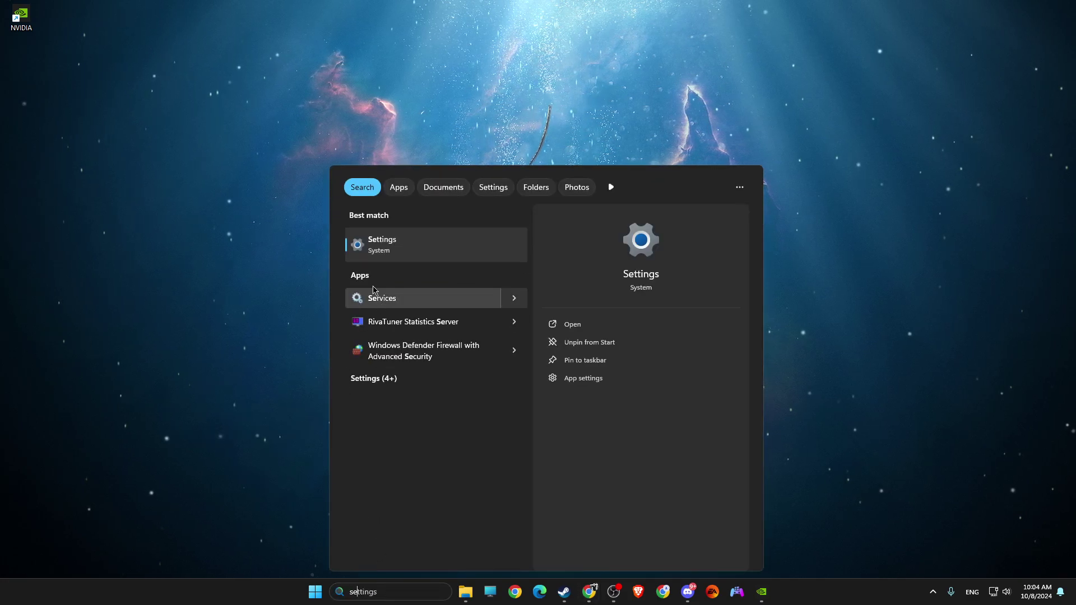
pyautogui.press('Return')
# Step: Start Check for updates on the Windows Update page, then minimize Settings
pyautogui.click(289, 466)
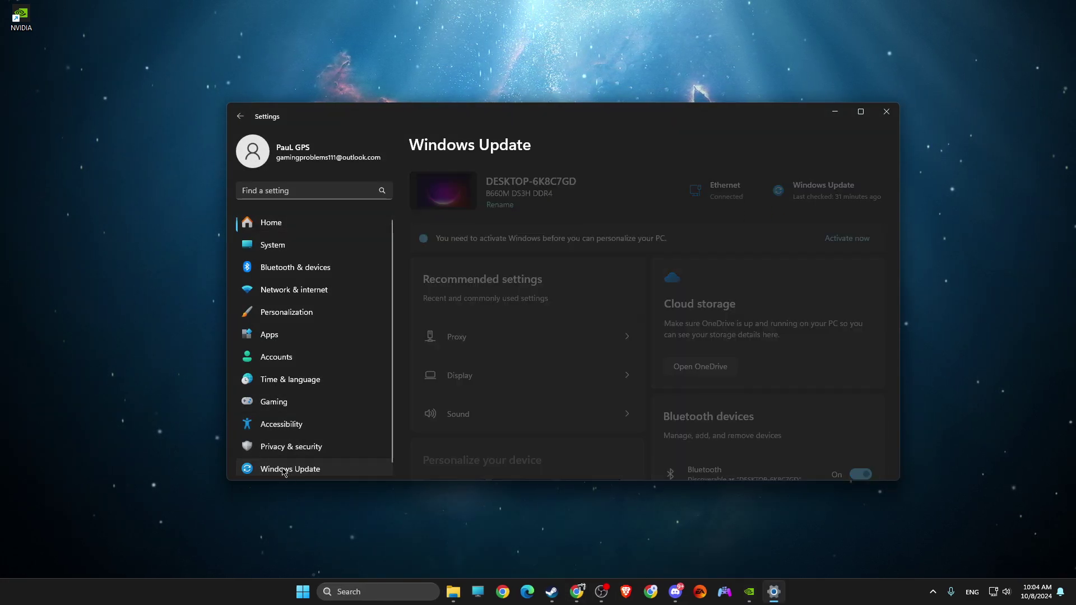
pyautogui.click(848, 196)
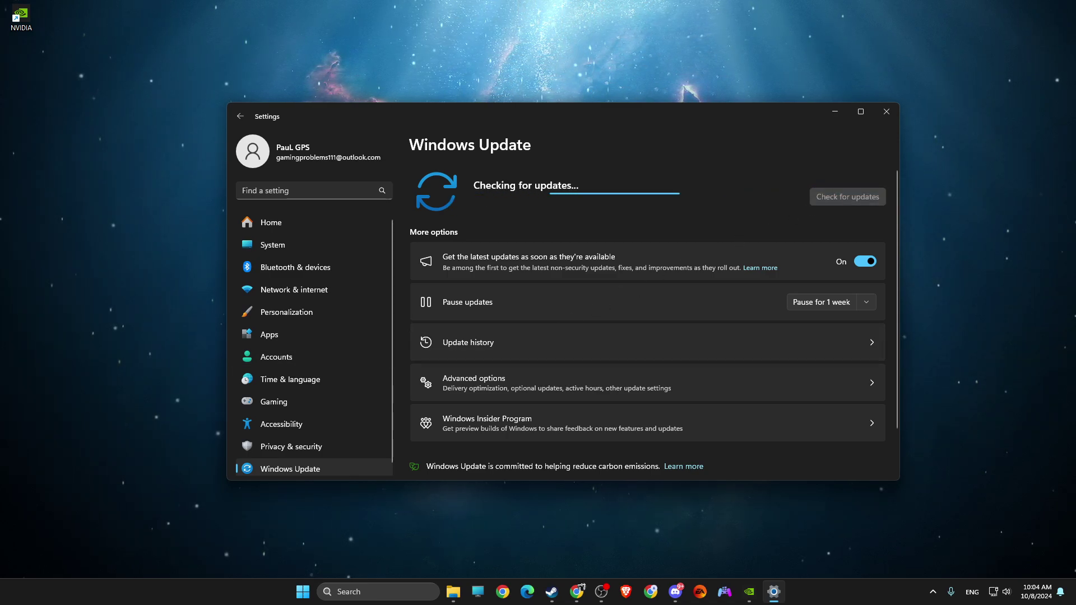
pyautogui.click(601, 592)
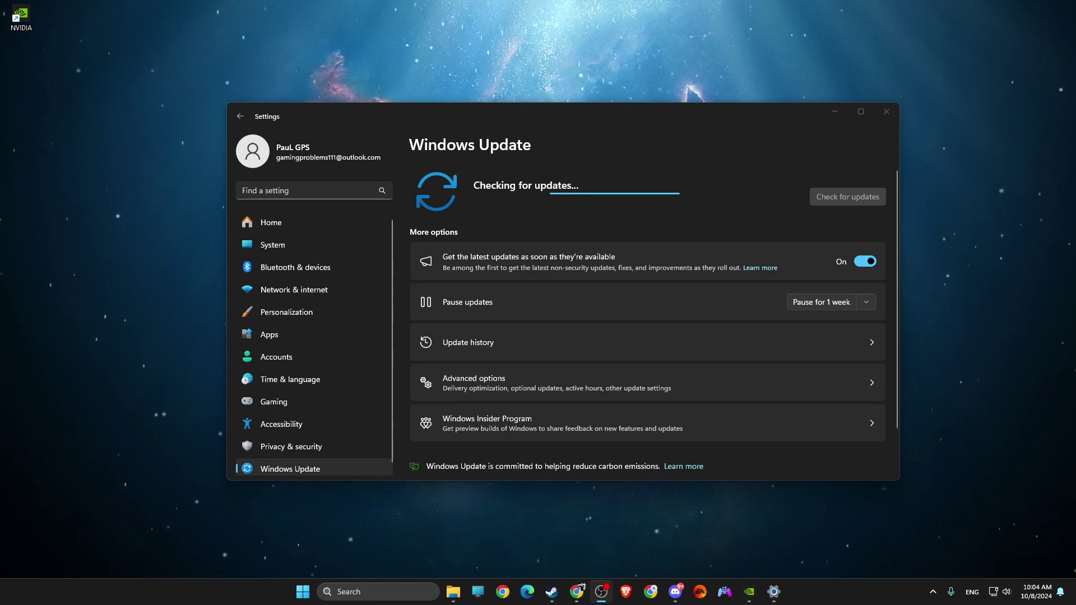
pyautogui.hotkey('alt', 'Tab')
pyautogui.click(834, 117)
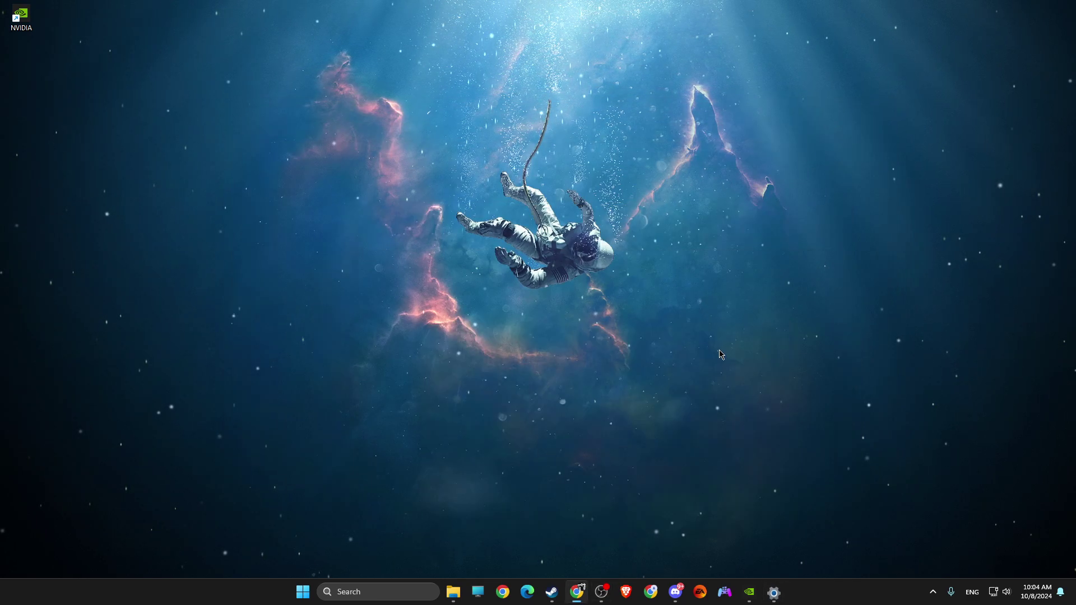
pyautogui.click(749, 592)
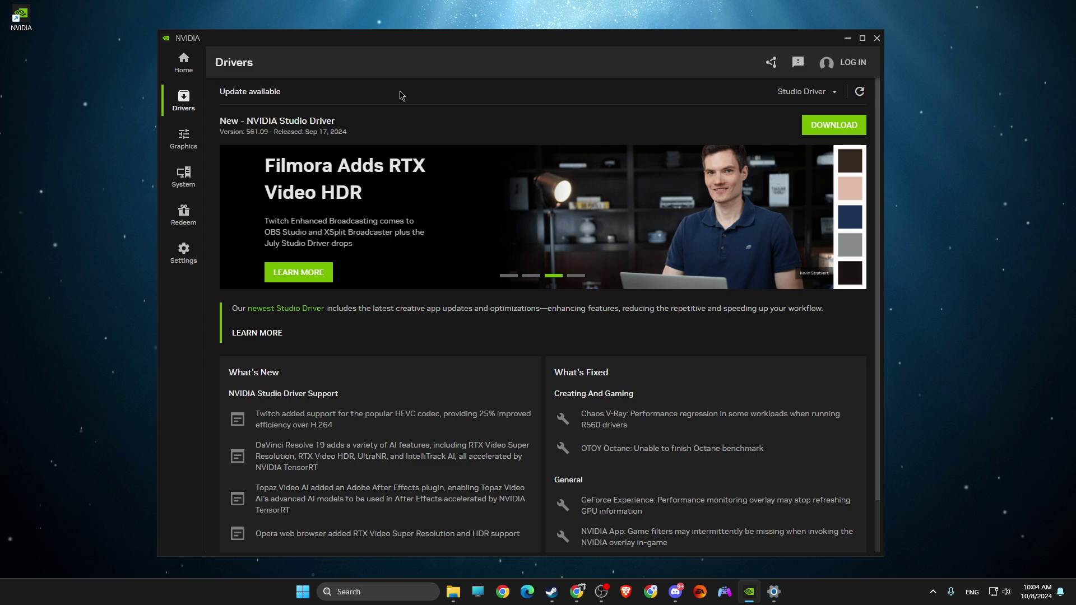
pyautogui.click(848, 38)
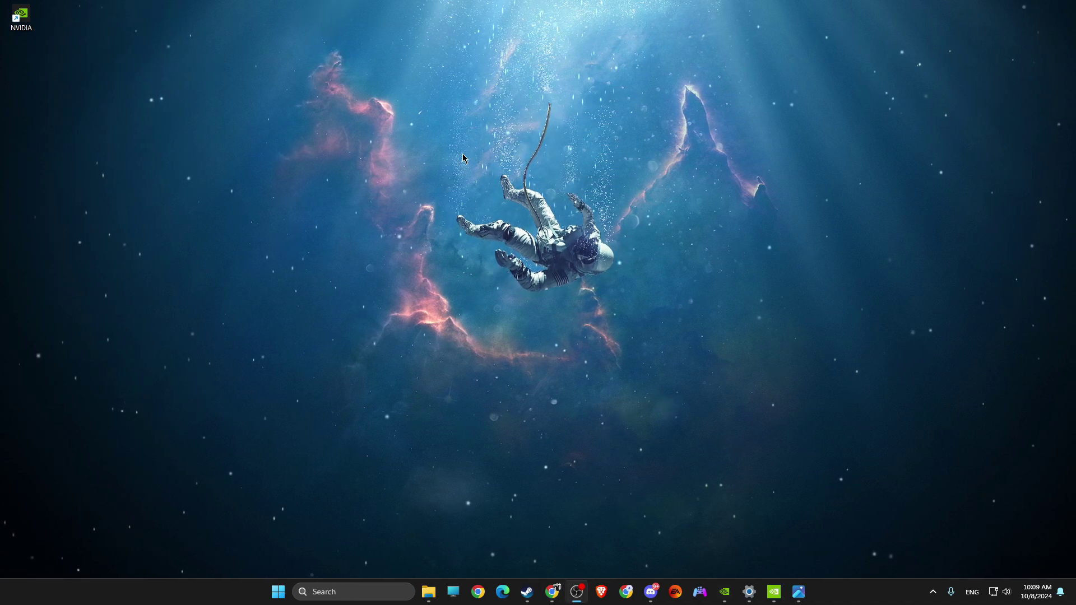
# Step: Open NVIDIA Control Panel from the desktop's full context menu
pyautogui.rightClick(468, 146)
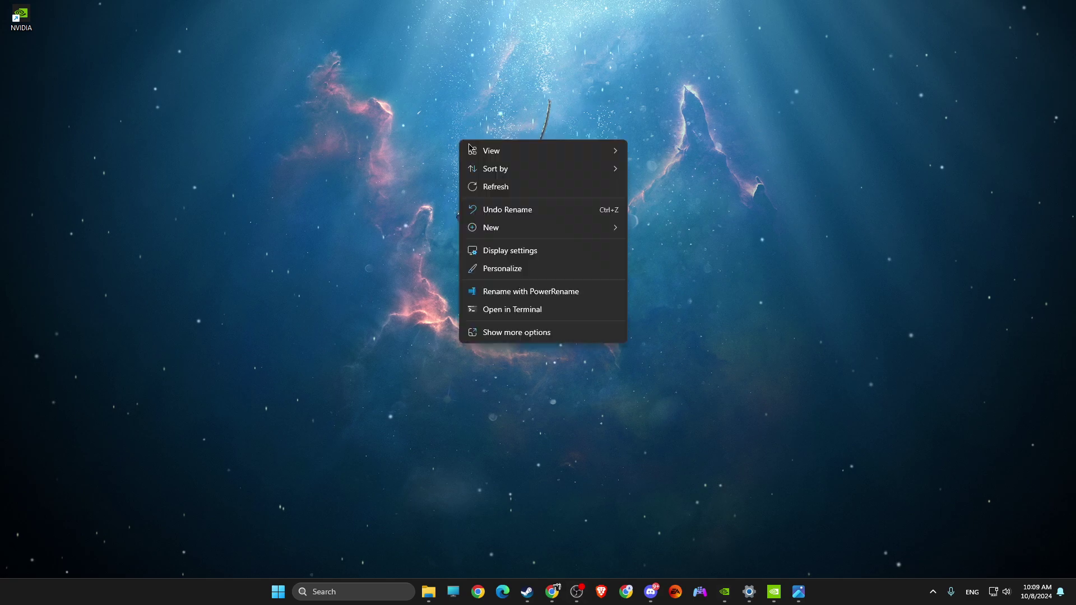
pyautogui.click(493, 332)
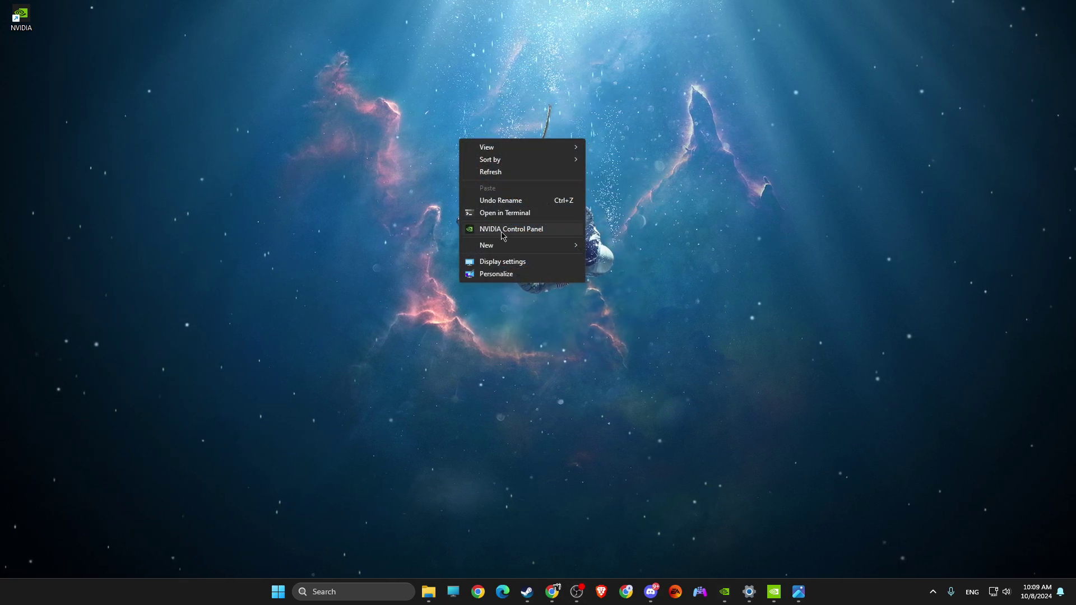
pyautogui.click(502, 231)
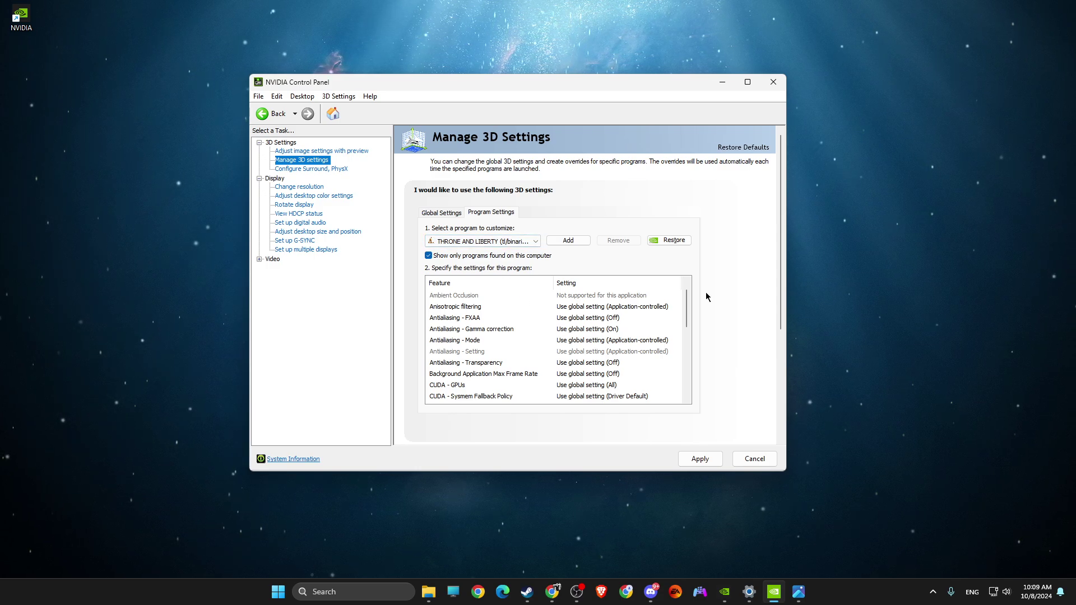
# Step: Review THRONE AND LIBERTY's 3D overrides (Prefer maximum performance, G-SYNC Compatible), then close and apply
pyautogui.moveTo(688, 308); pyautogui.dragTo(687, 339)
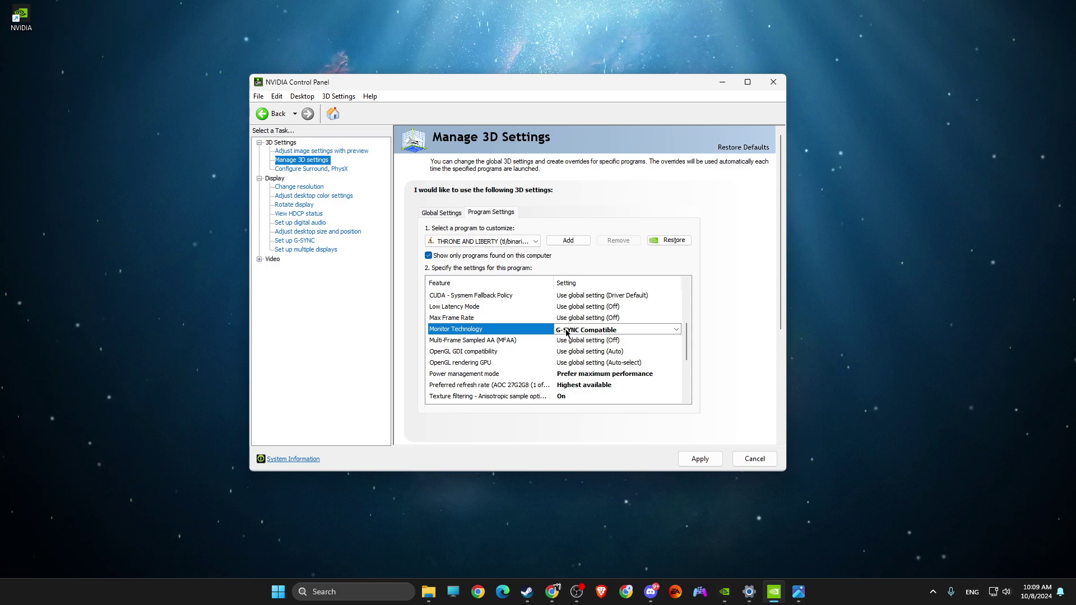
pyautogui.moveTo(689, 343); pyautogui.dragTo(688, 353)
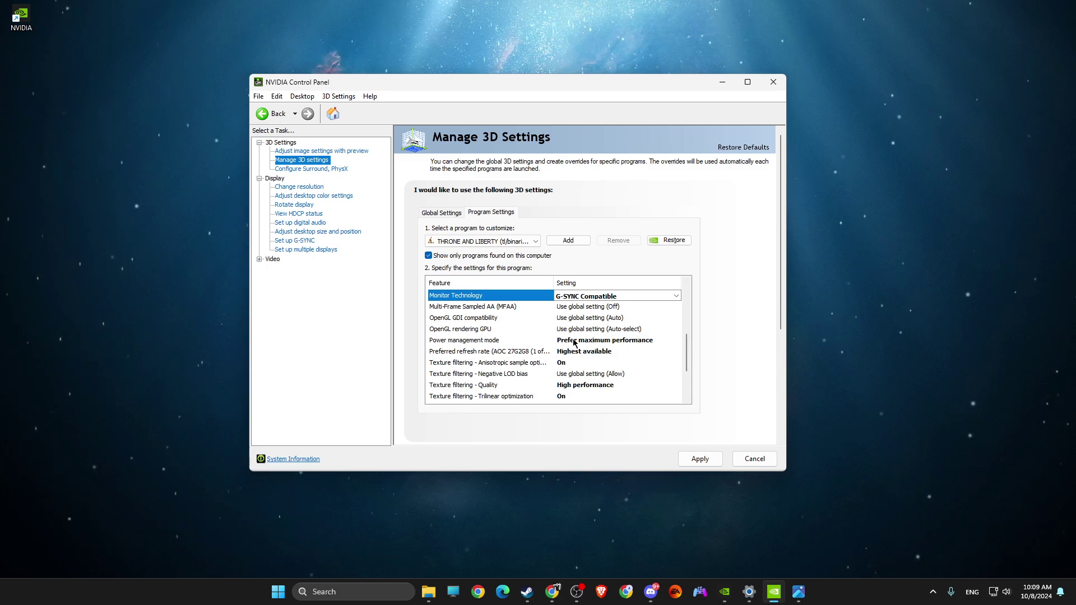
pyautogui.scroll(-3, 677, 346)
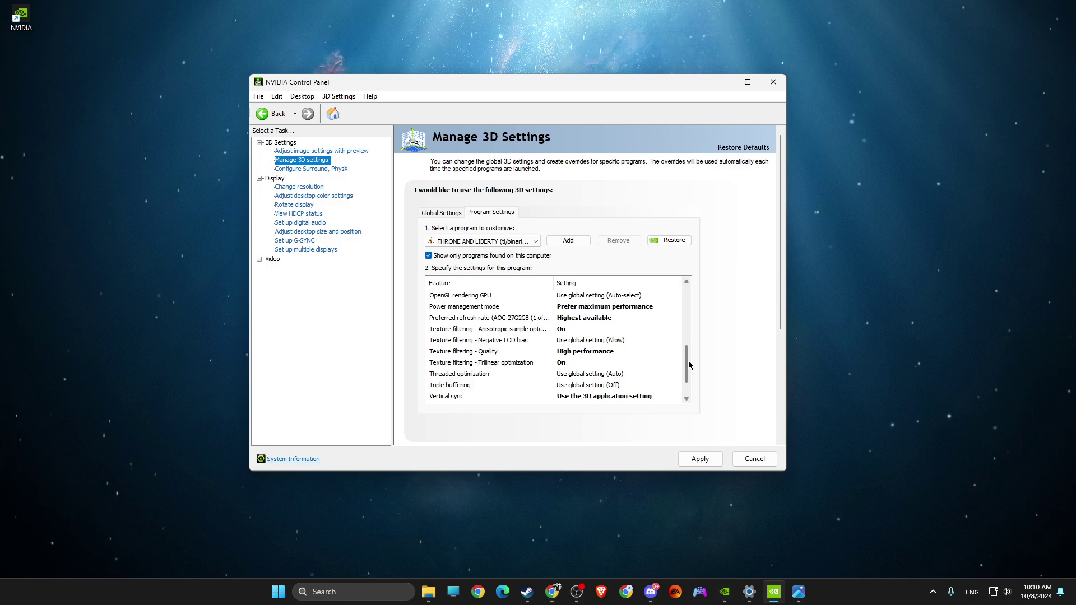
pyautogui.scroll(-1, 686, 383)
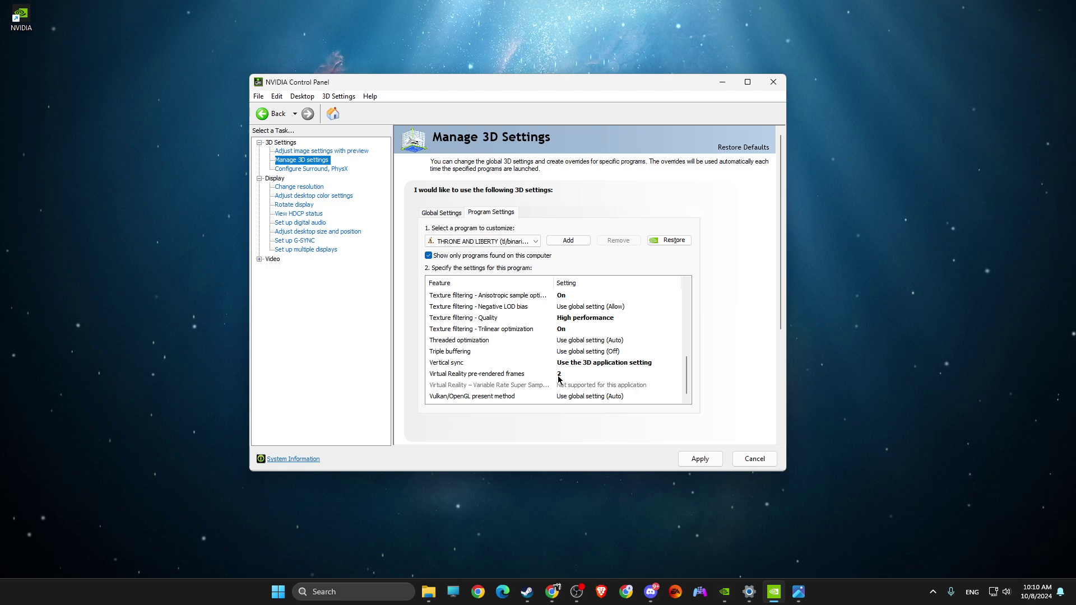
pyautogui.click(774, 82)
pyautogui.click(505, 304)
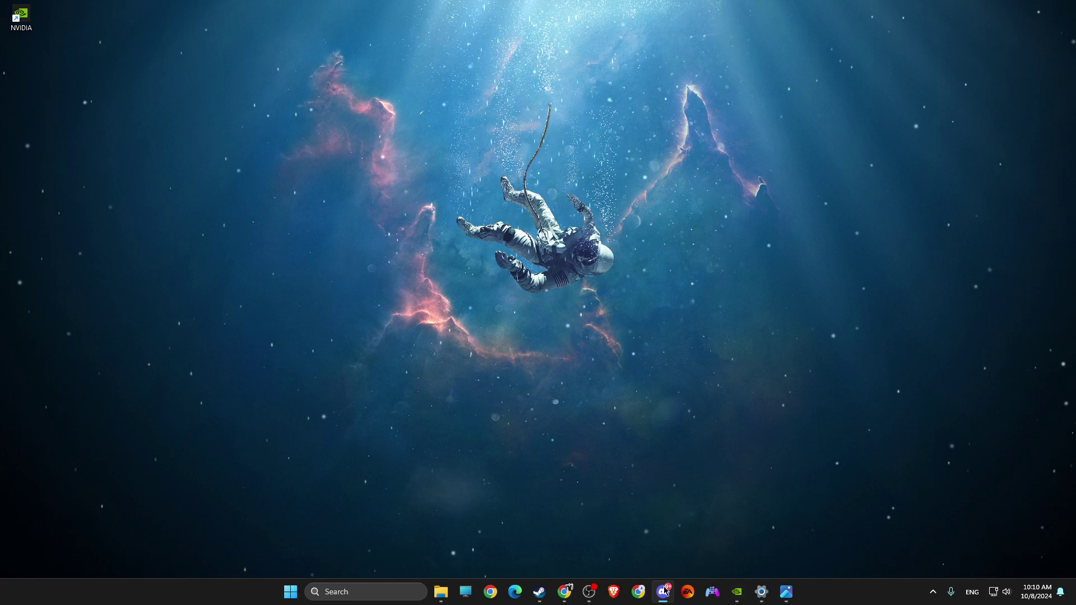
pyautogui.moveTo(540, 590)
pyautogui.click(525, 534)
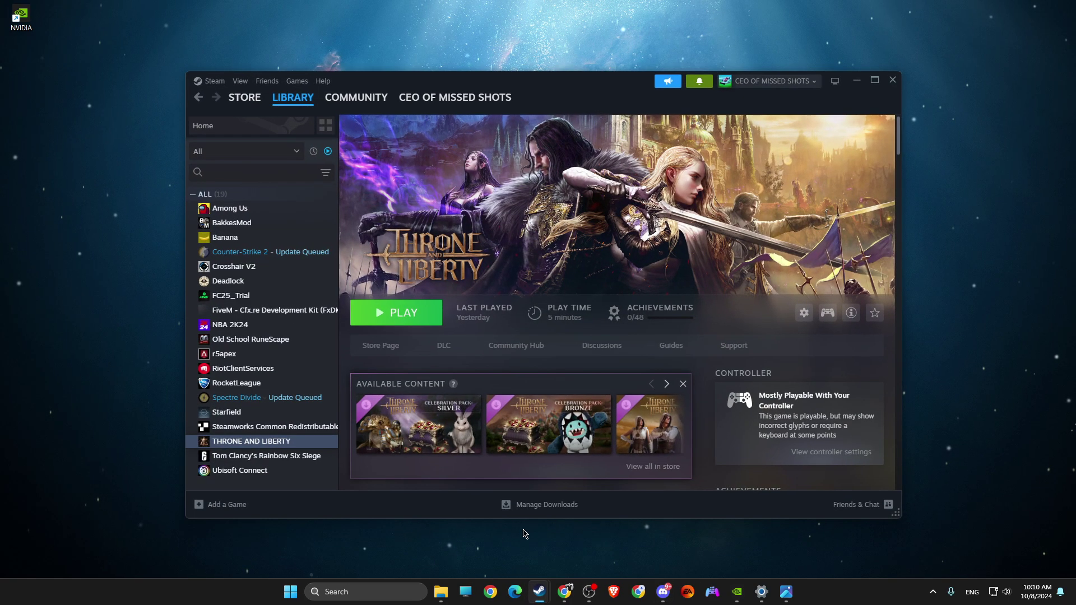
pyautogui.click(213, 80)
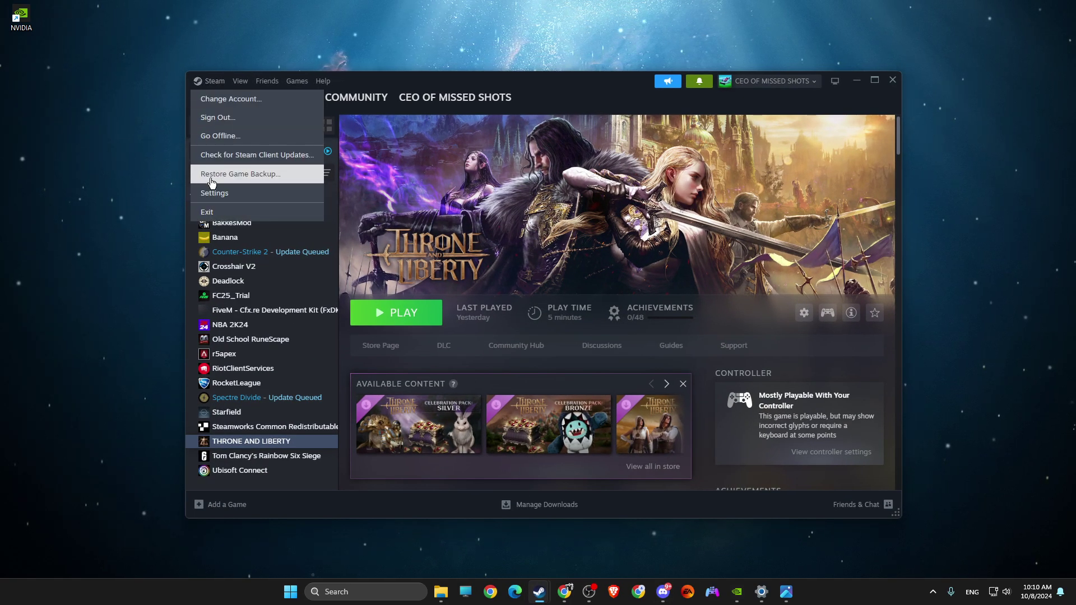
pyautogui.moveTo(541, 590)
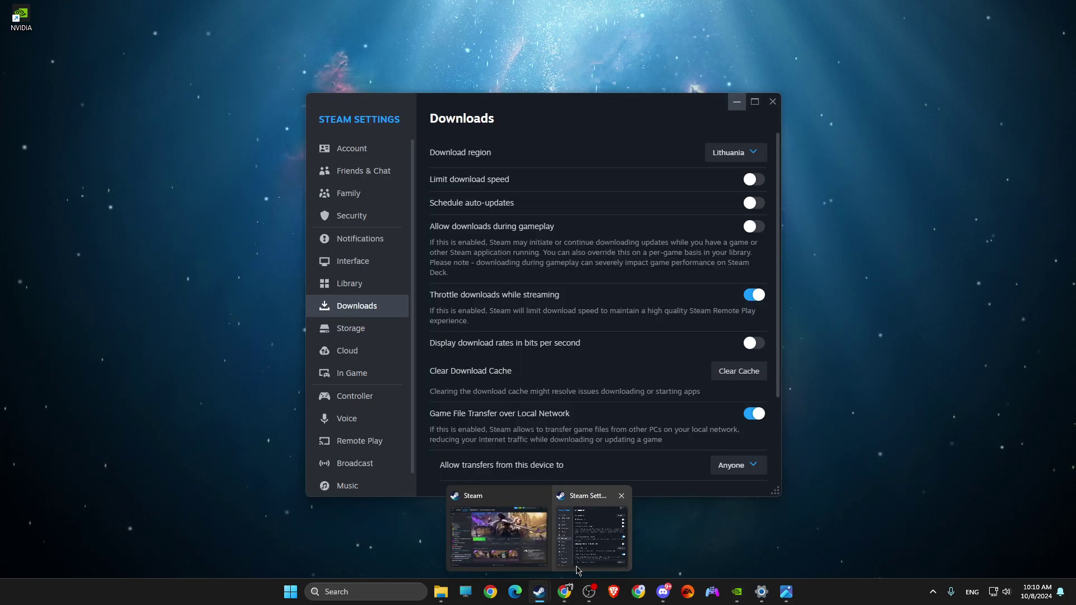
pyautogui.click(578, 571)
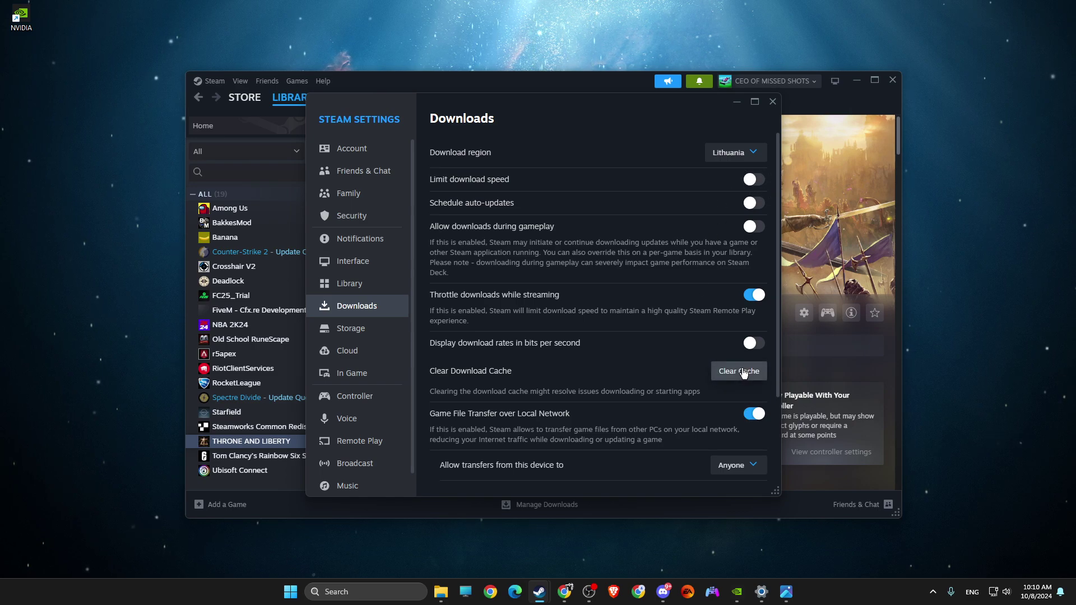
pyautogui.click(773, 101)
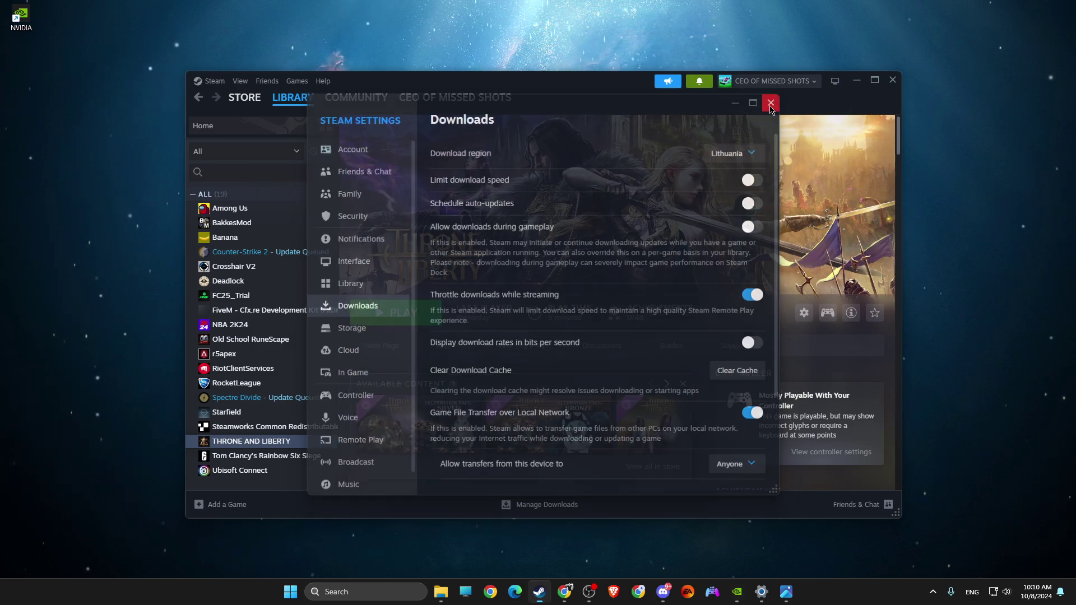
pyautogui.click(857, 80)
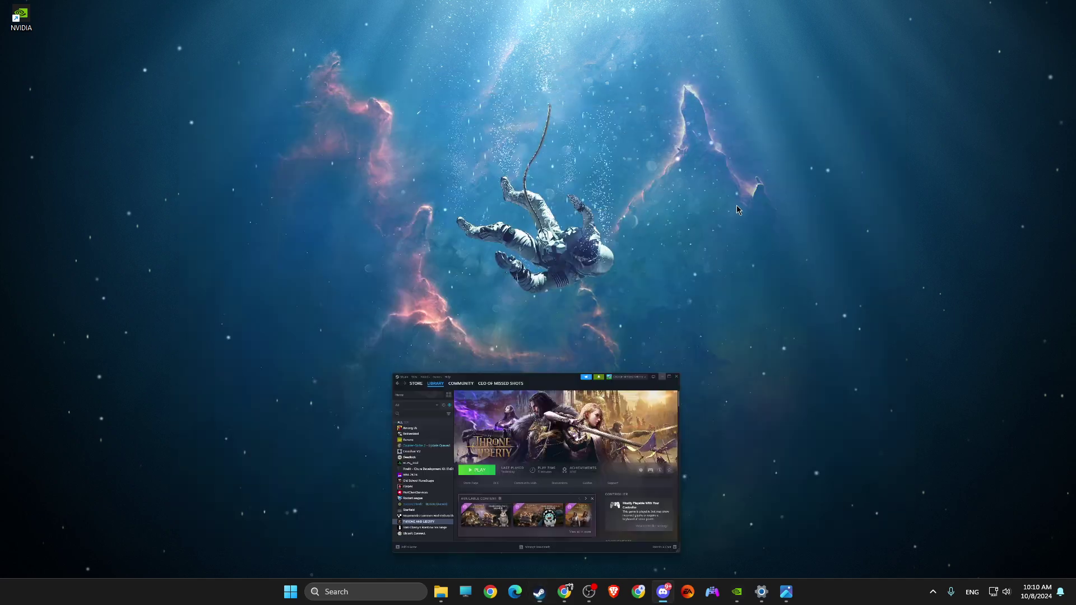
# Step: Open the local AppData folder through the Run dialog
pyautogui.click(373, 594)
pyautogui.write('run')
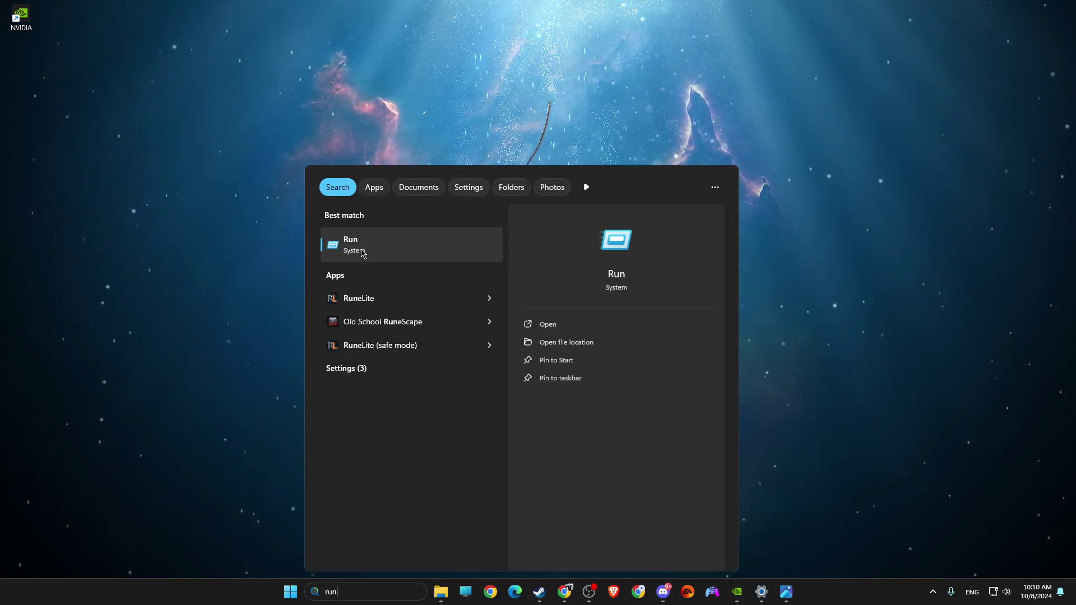
pyautogui.click(363, 253)
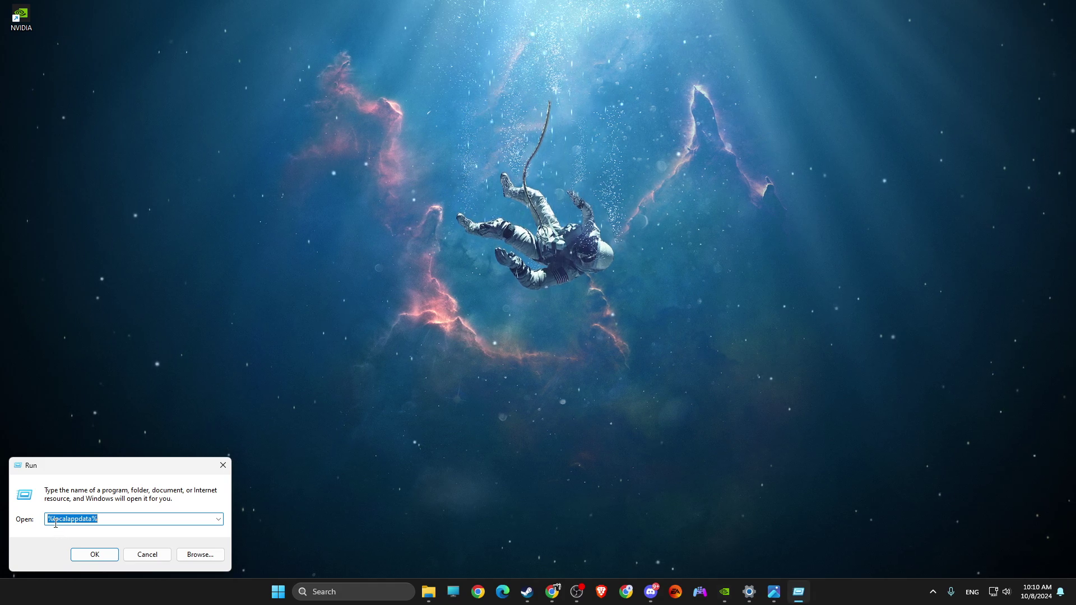
pyautogui.click(96, 555)
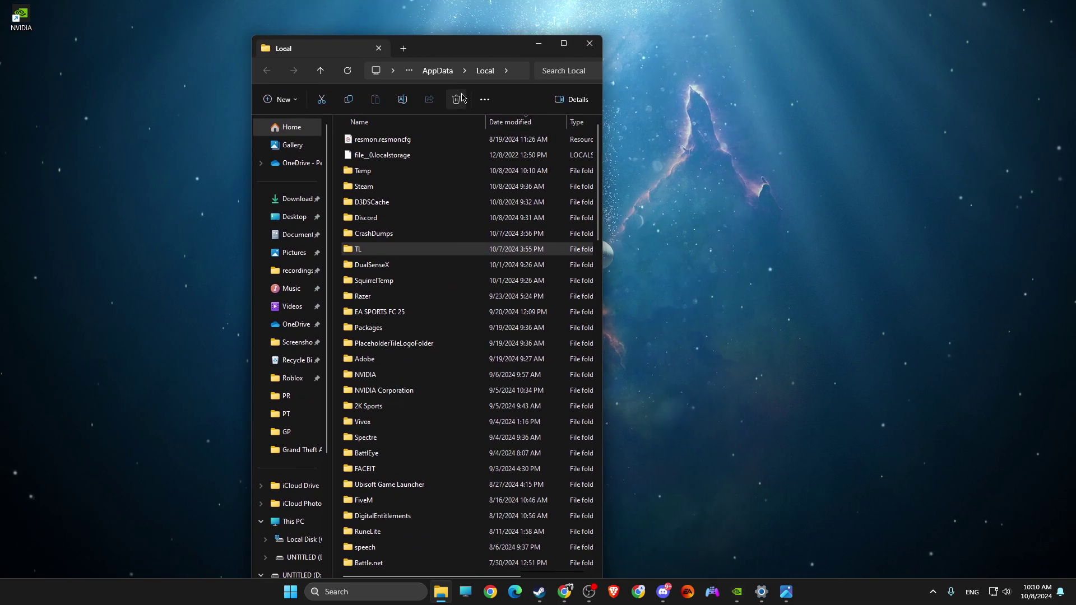
# Step: Delete the TL folder and close File Explorer
pyautogui.rightClick(362, 252)
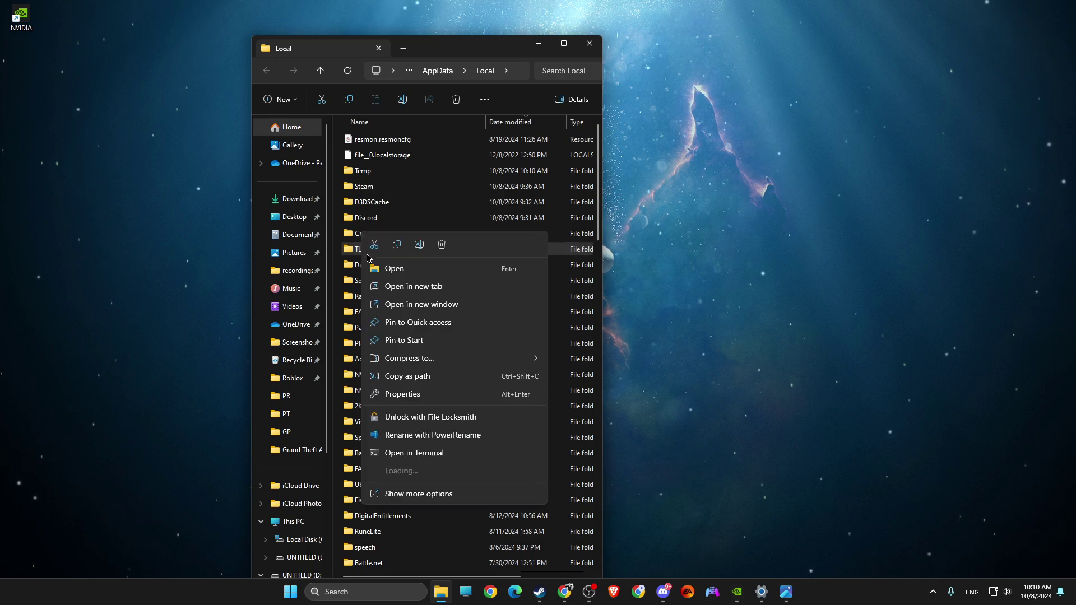
pyautogui.click(447, 246)
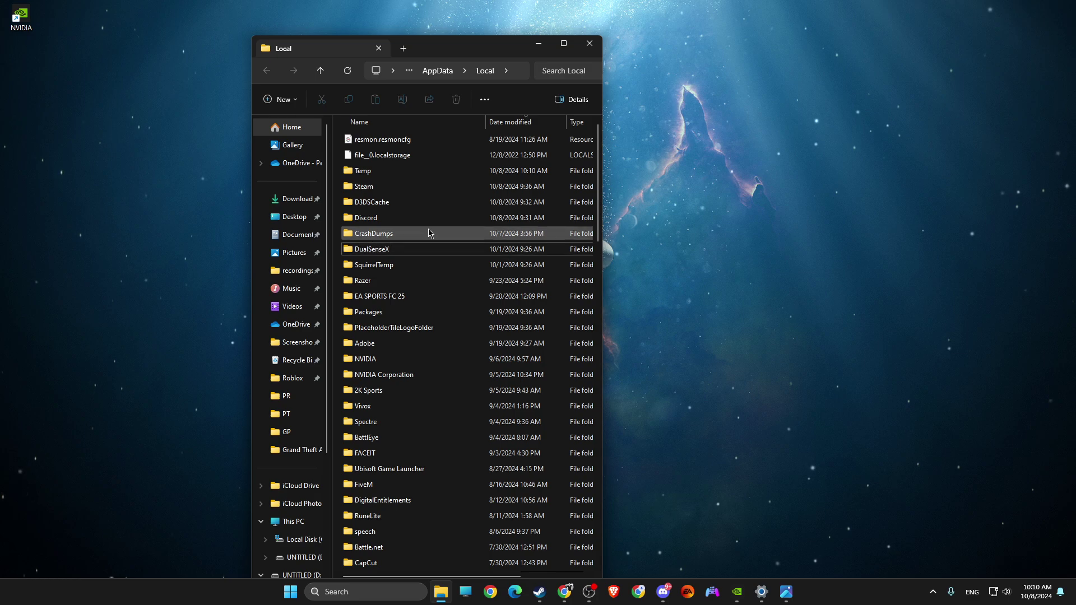
pyautogui.click(590, 43)
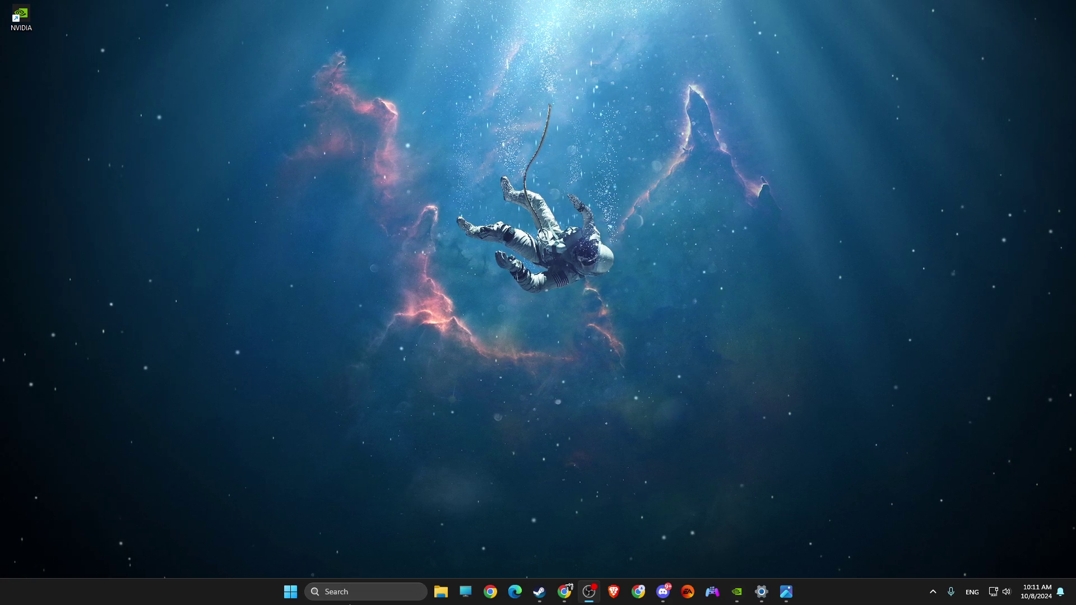
# Step: Go to Settings' Storage page and open the Temporary files breakdown
pyautogui.click(351, 590)
pyautogui.write('settings')
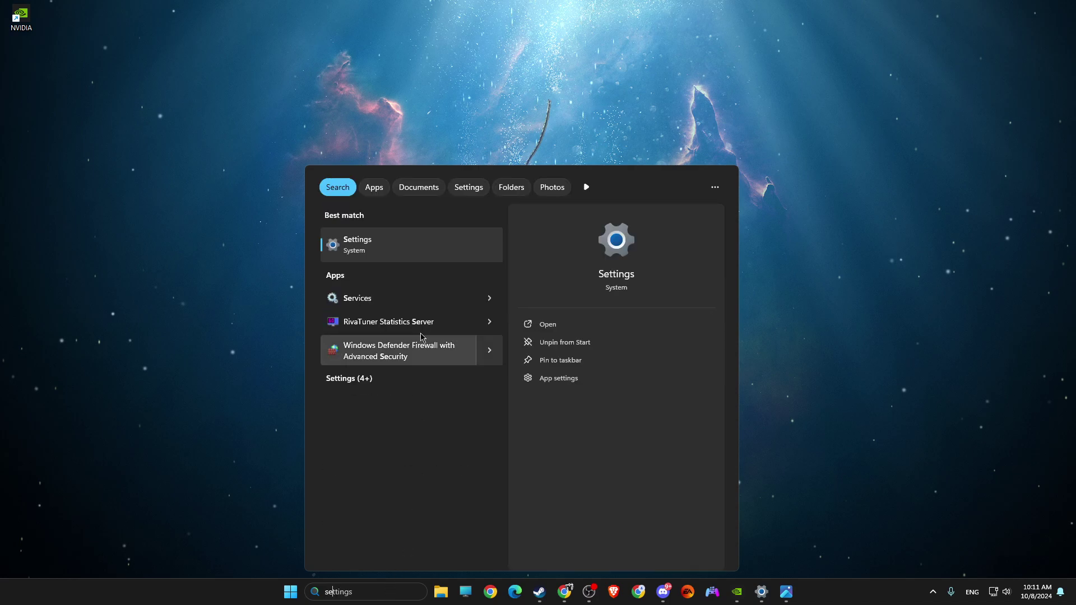
pyautogui.click(350, 245)
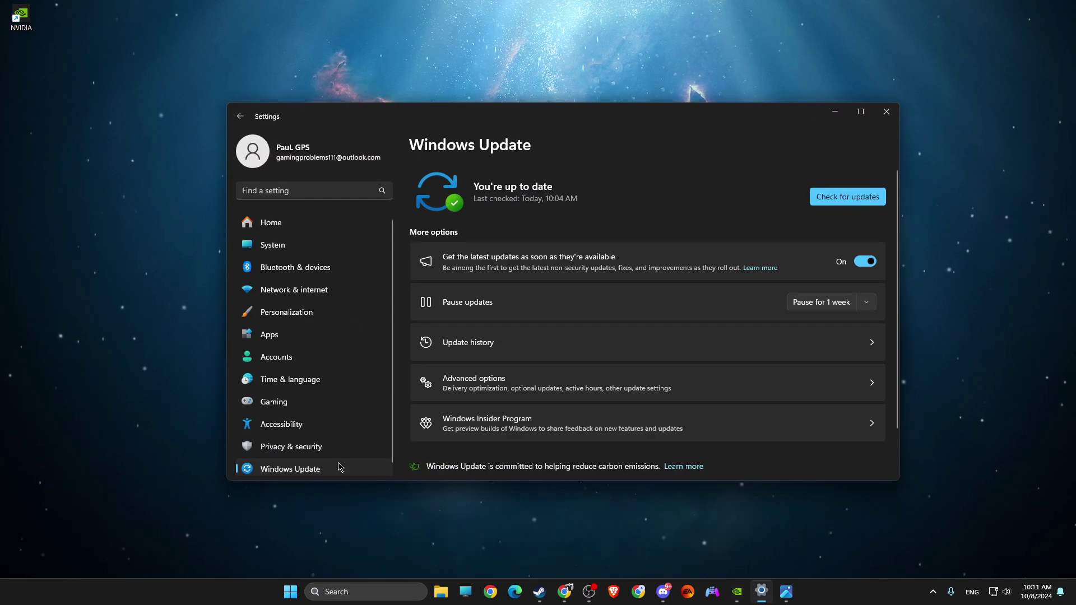
pyautogui.click(299, 191)
pyautogui.write('stora')
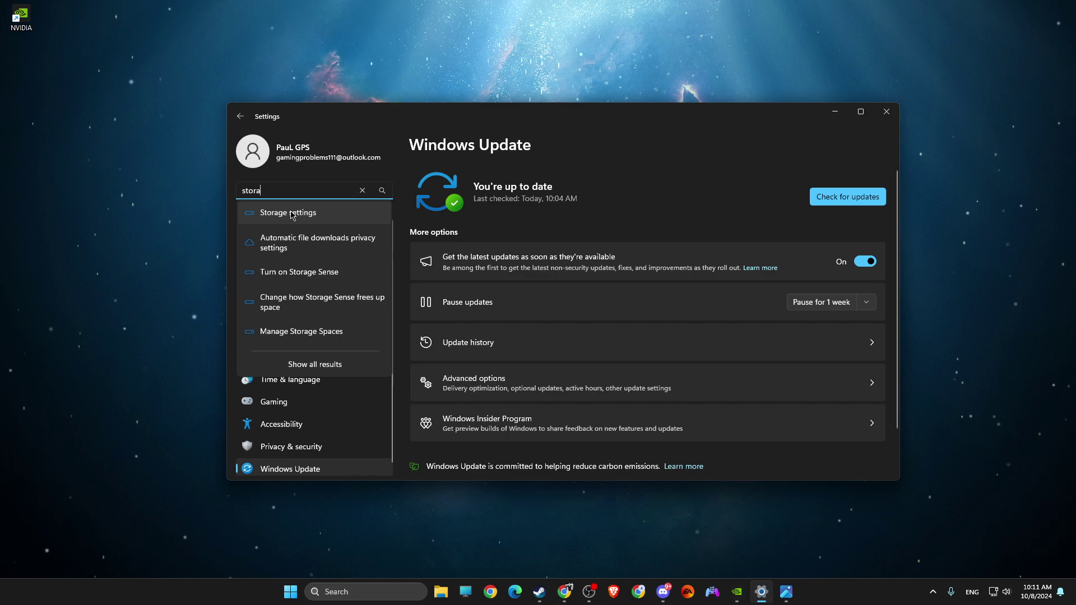
pyautogui.click(292, 216)
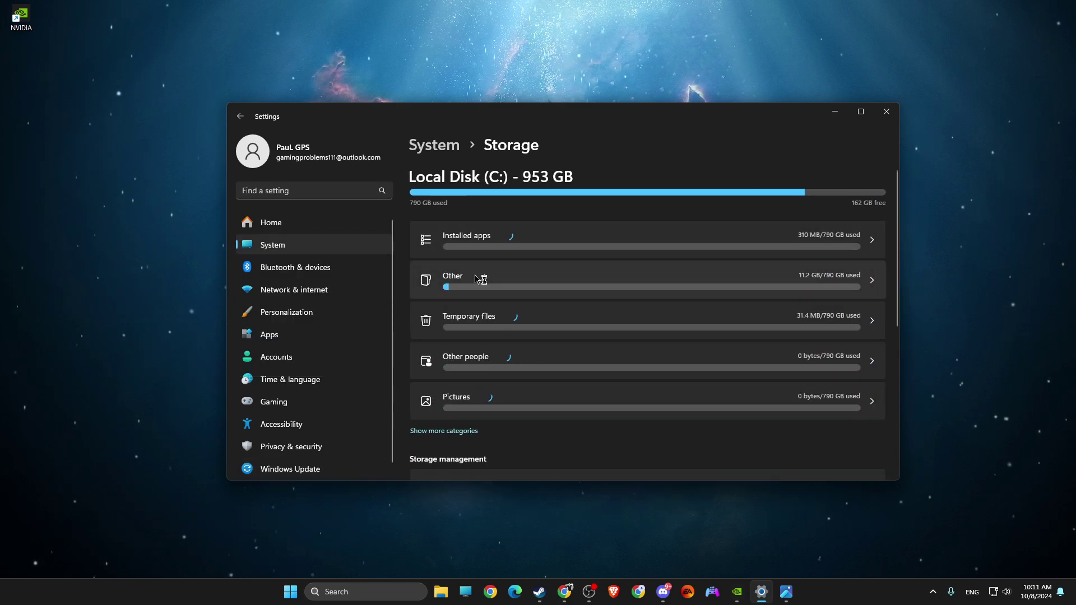
pyautogui.click(466, 318)
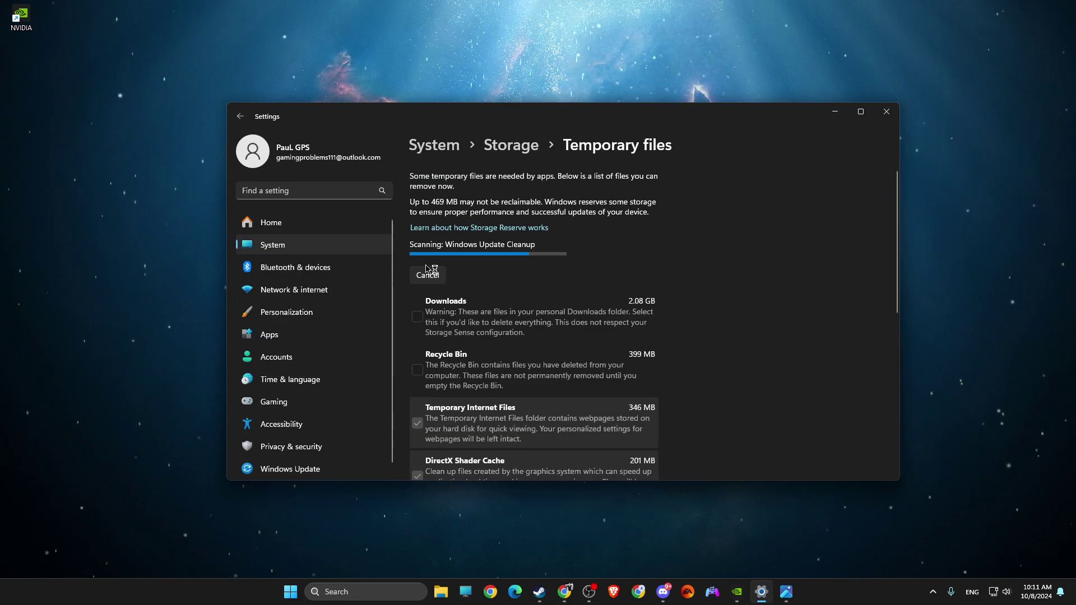
# Step: Tick Downloads and Recycle Bin, then remove the temporary files
pyautogui.scroll(-5, 437, 280)
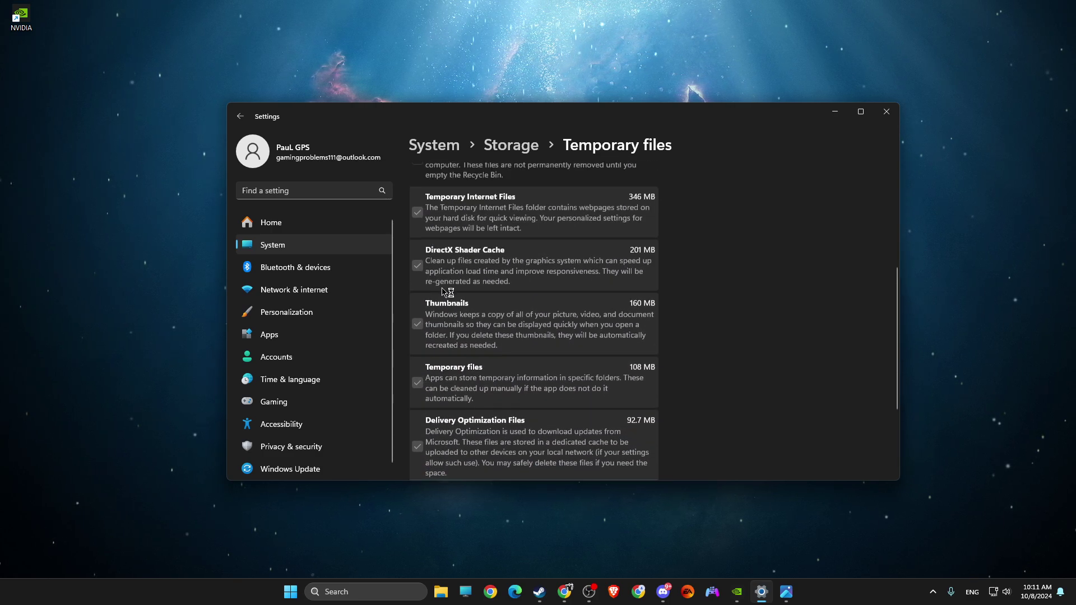
pyautogui.scroll(4, 443, 289)
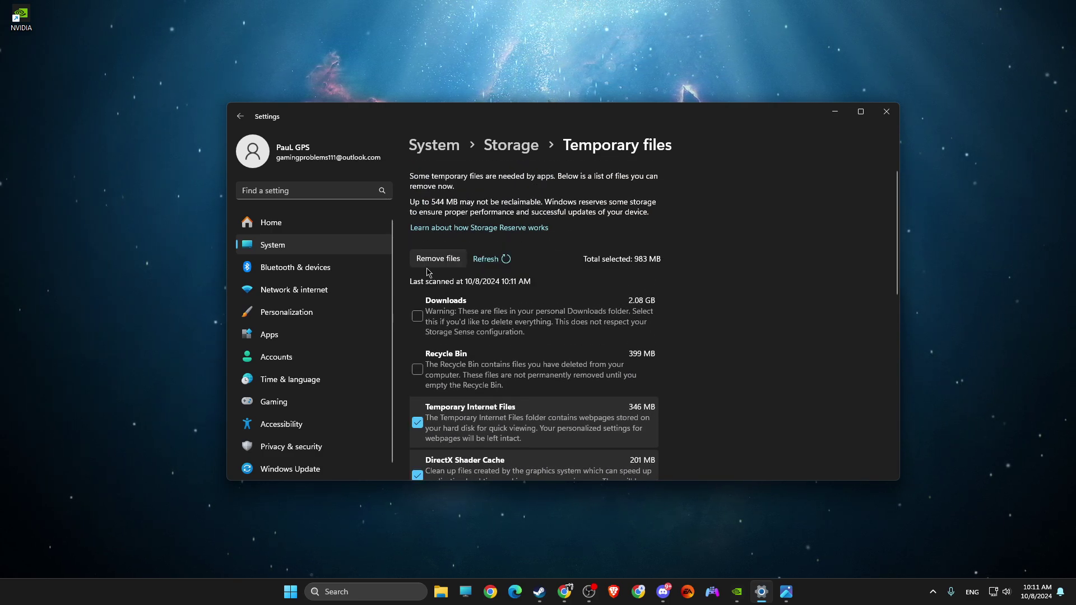
pyautogui.click(418, 317)
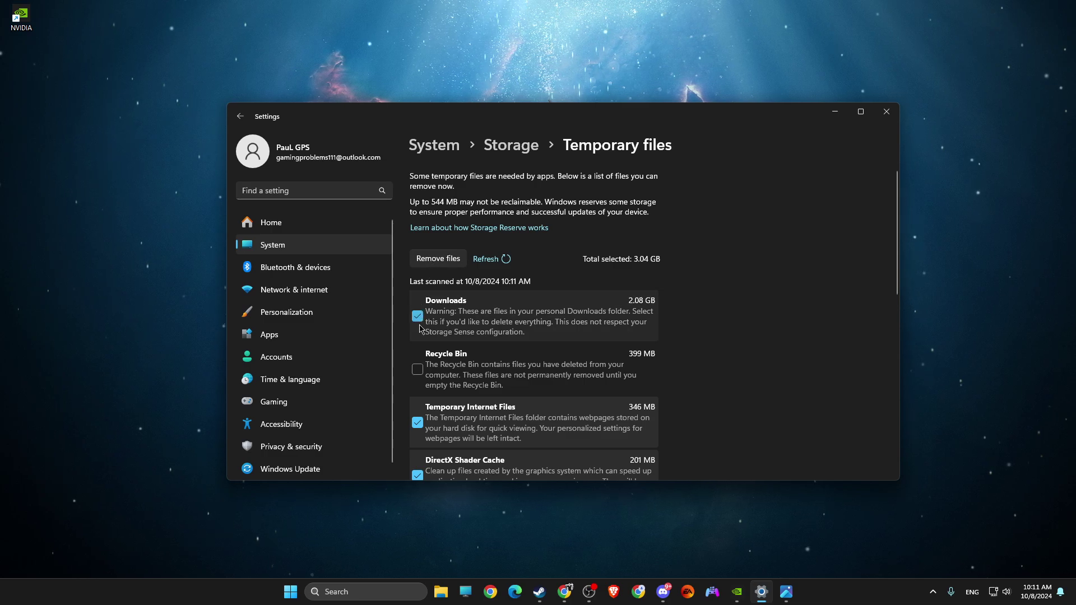
pyautogui.click(418, 369)
pyautogui.scroll(-1, 471, 330)
pyautogui.scroll(1, 471, 328)
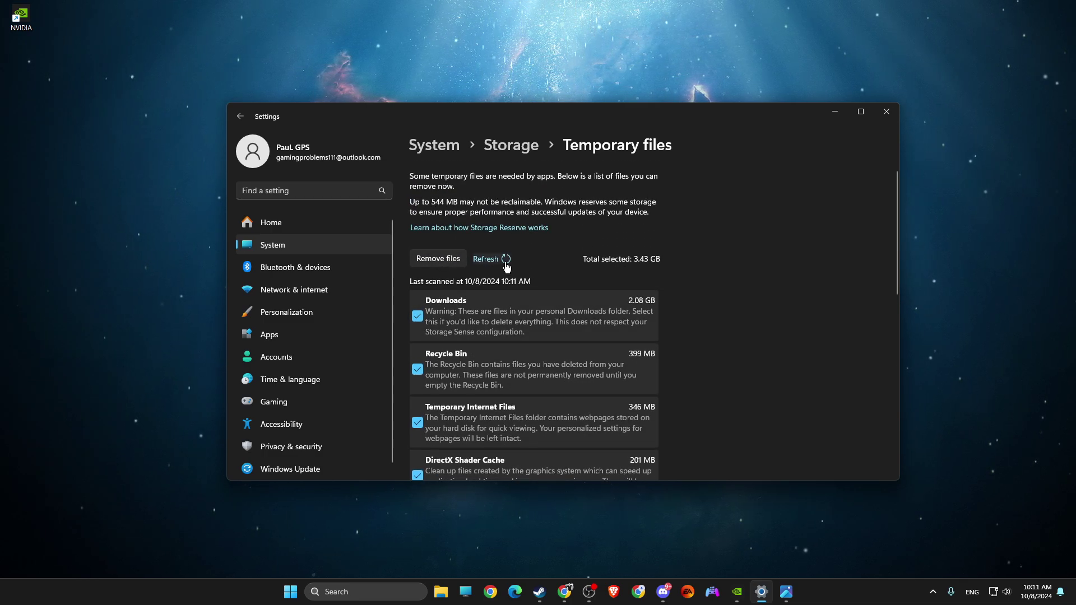
pyautogui.click(449, 261)
pyautogui.click(510, 330)
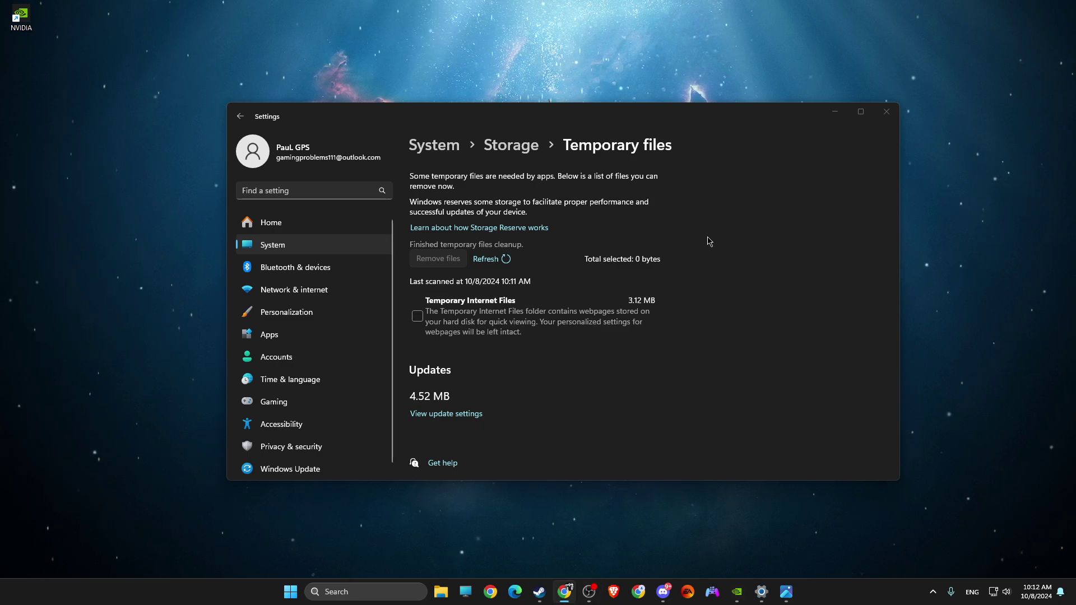
# Step: Open THRONE AND LIBERTY's install folder from its Steam properties' Installed Files page
pyautogui.click(836, 111)
pyautogui.click(539, 592)
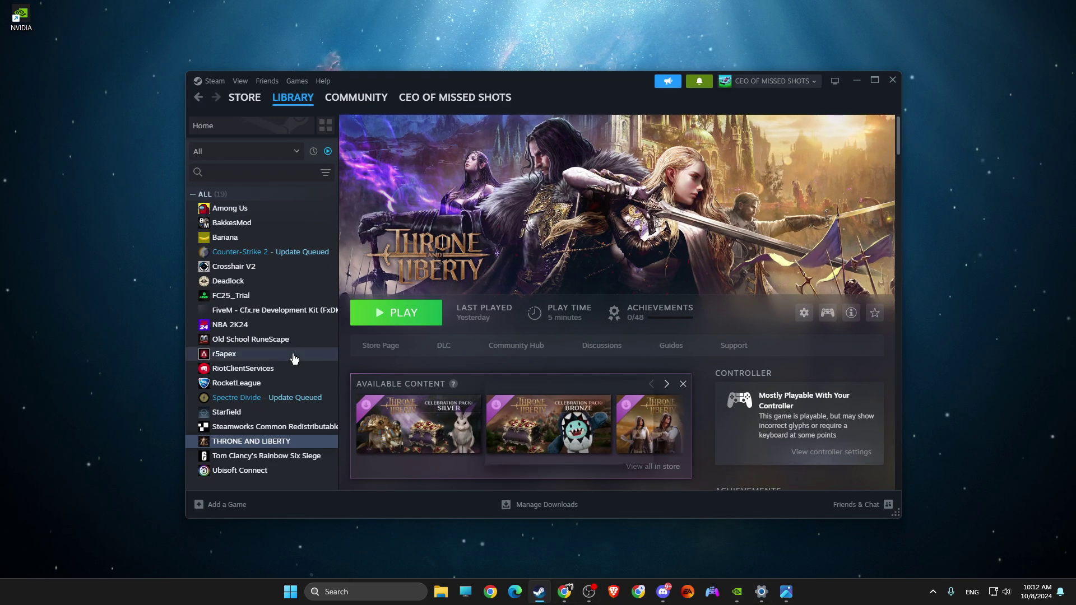
pyautogui.rightClick(236, 443)
pyautogui.click(263, 438)
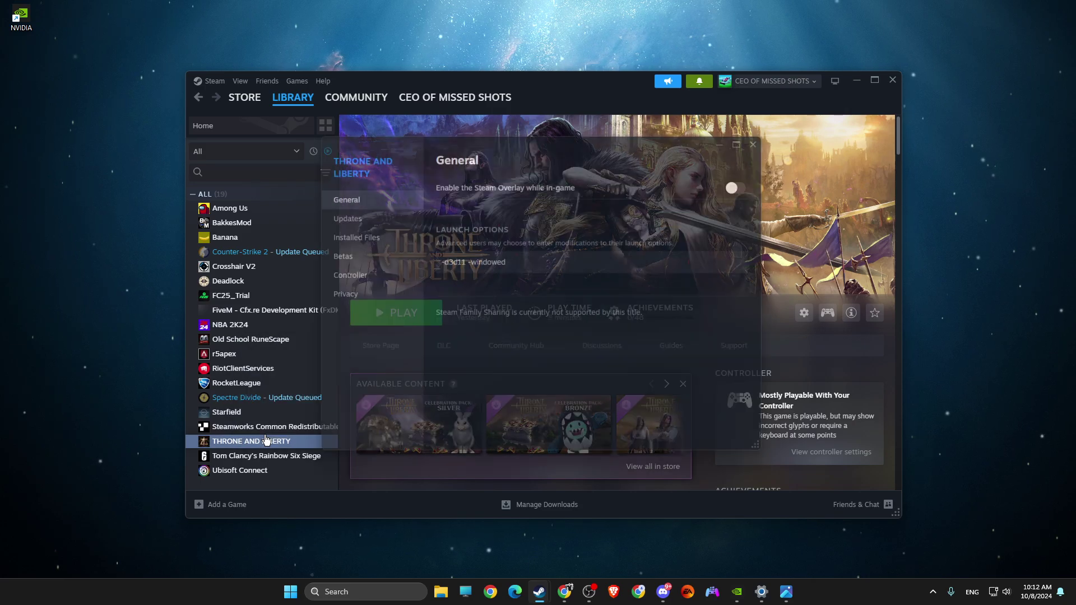
pyautogui.click(370, 242)
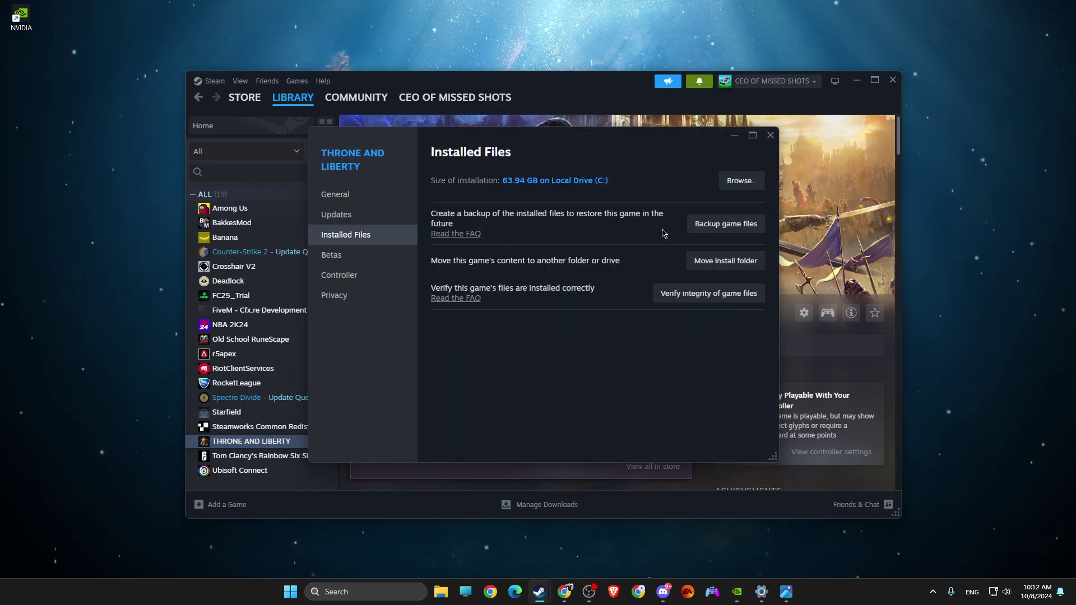
pyautogui.click(741, 180)
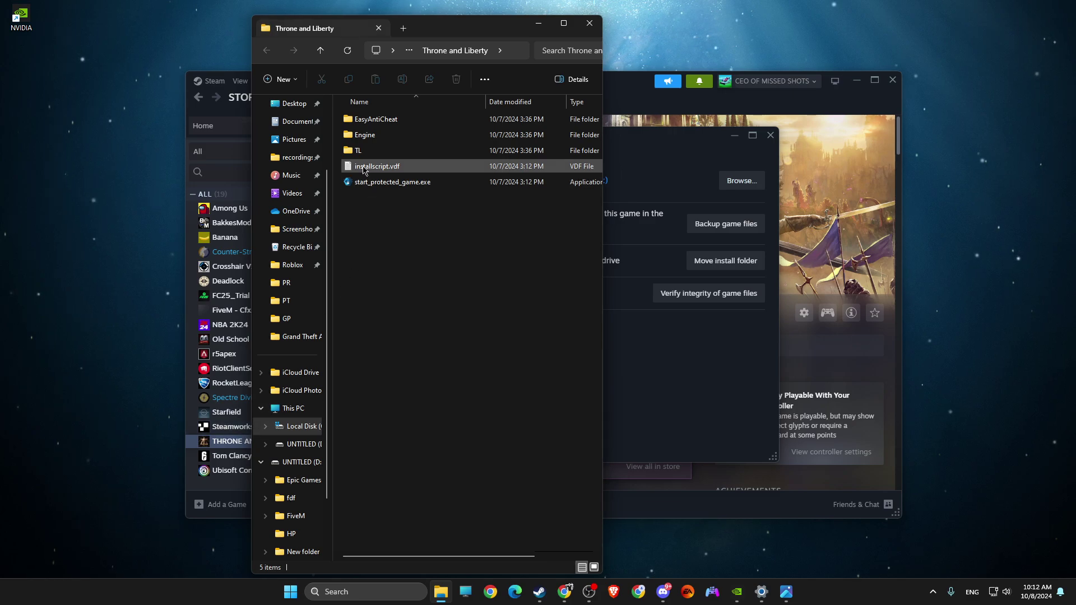
# Step: Navigate into TL\Binaries\Win64, select TL.exe, show its full path, then return to Steam
pyautogui.doubleClick(359, 151)
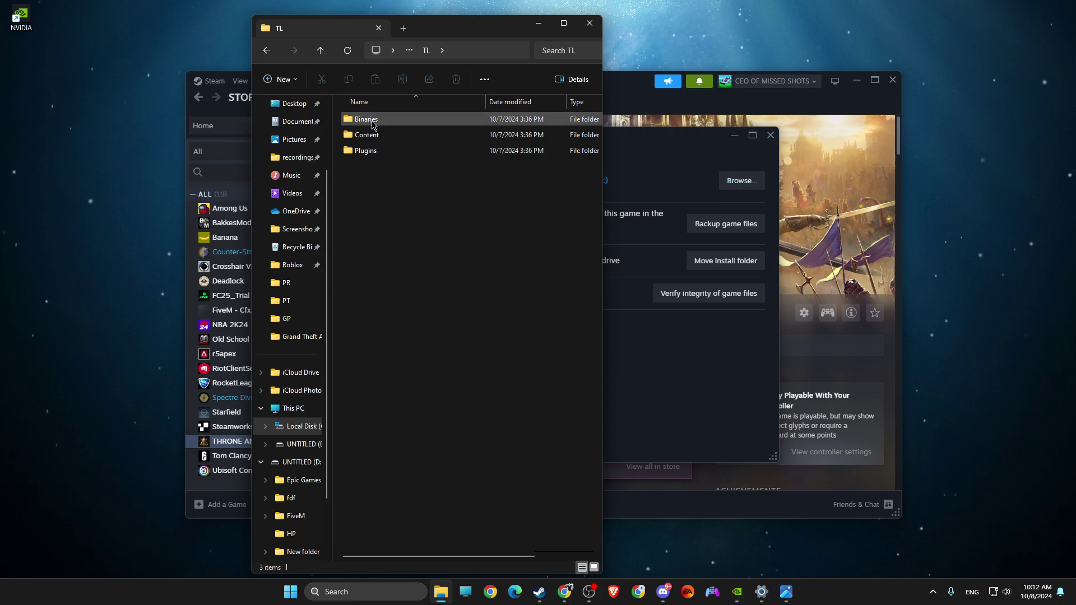
pyautogui.doubleClick(370, 120)
pyautogui.doubleClick(371, 120)
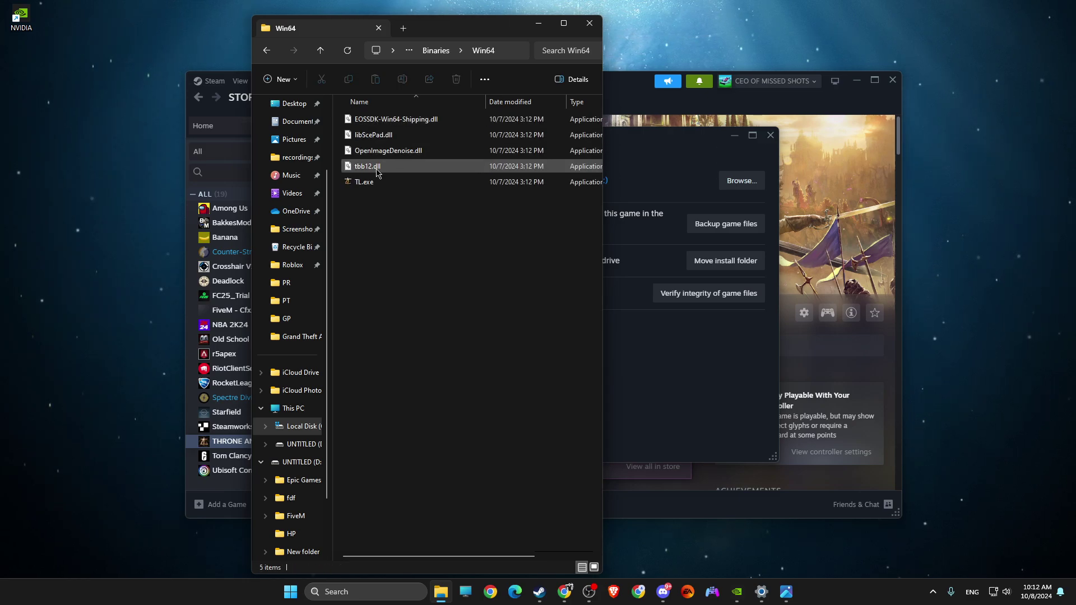
pyautogui.click(362, 184)
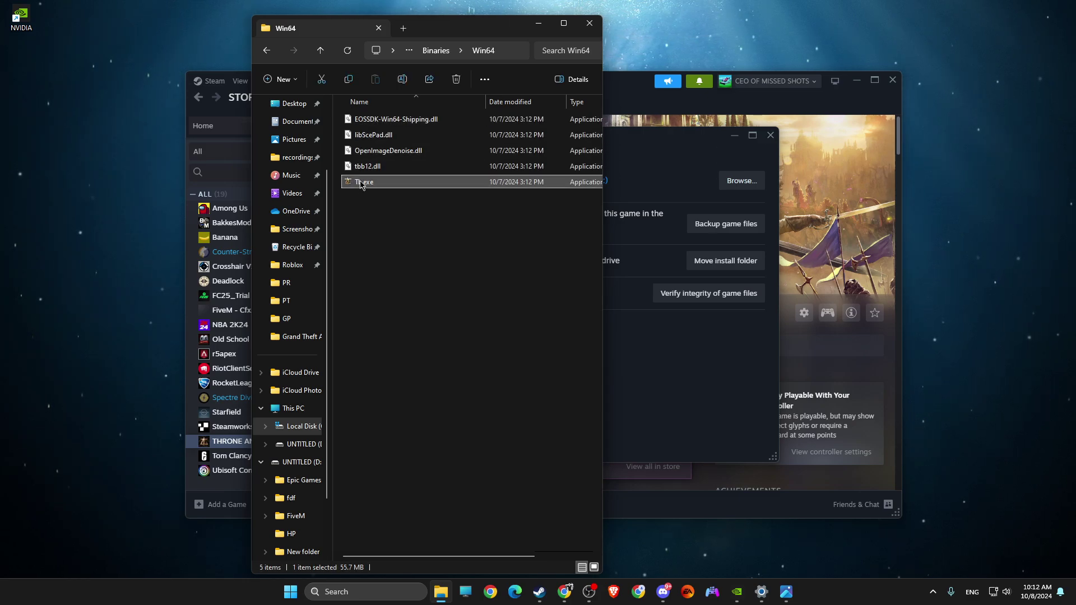
pyautogui.click(564, 23)
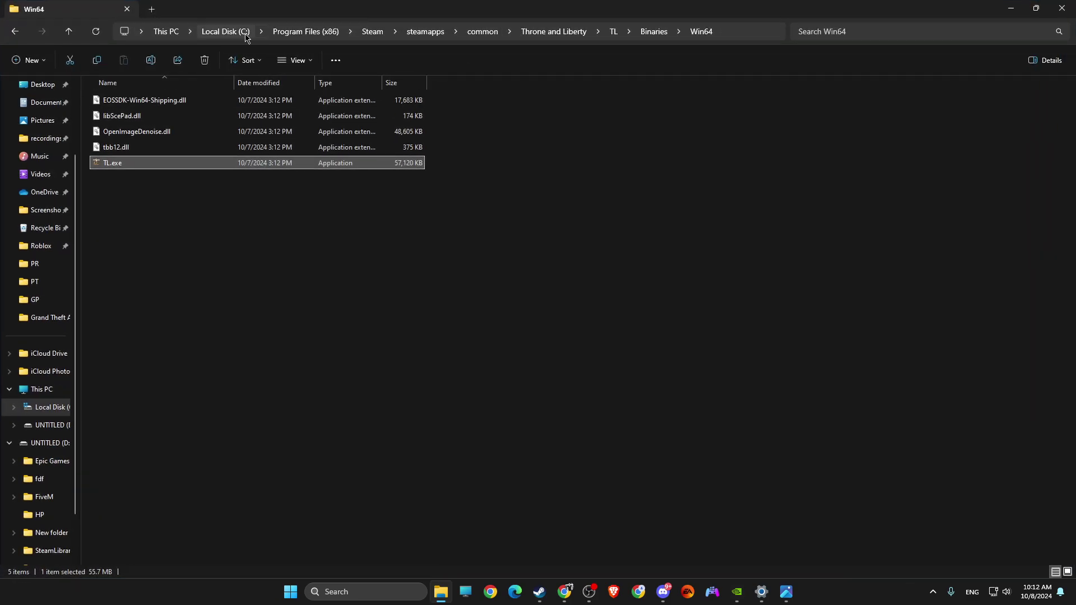
pyautogui.click(740, 34)
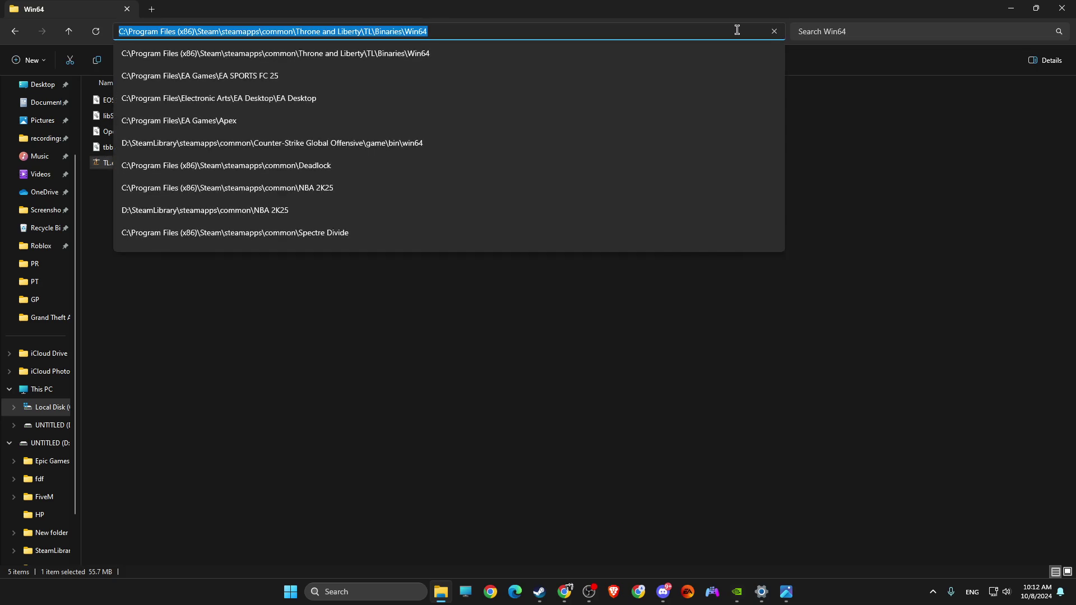
pyautogui.click(441, 592)
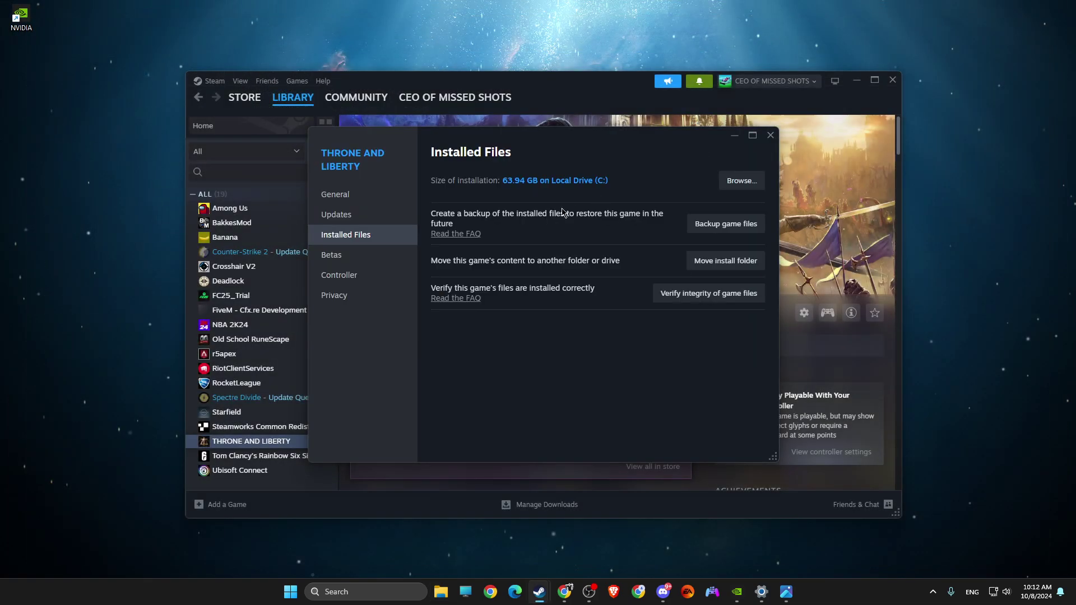
# Step: Open the Graphics settings page and glance at the default graphics settings
pyautogui.click(358, 588)
pyautogui.write('graphics settings')
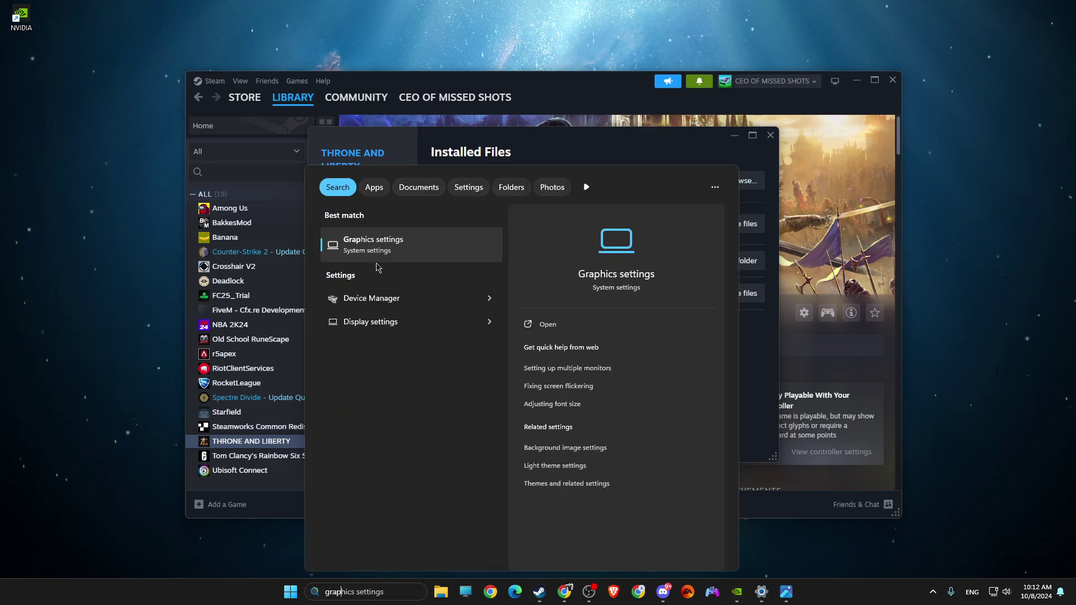
pyautogui.click(373, 247)
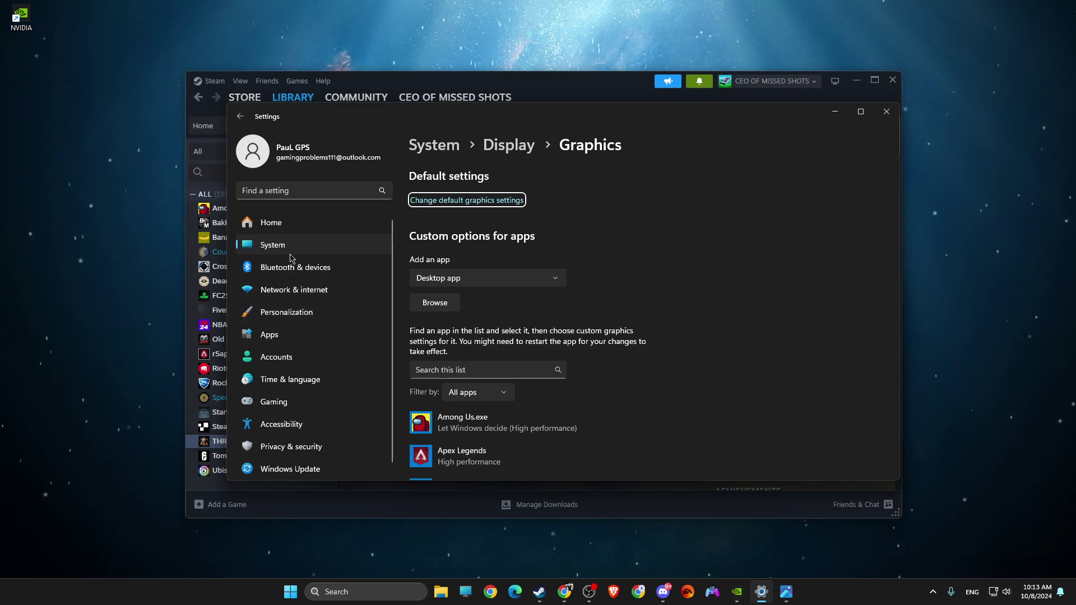
pyautogui.click(440, 203)
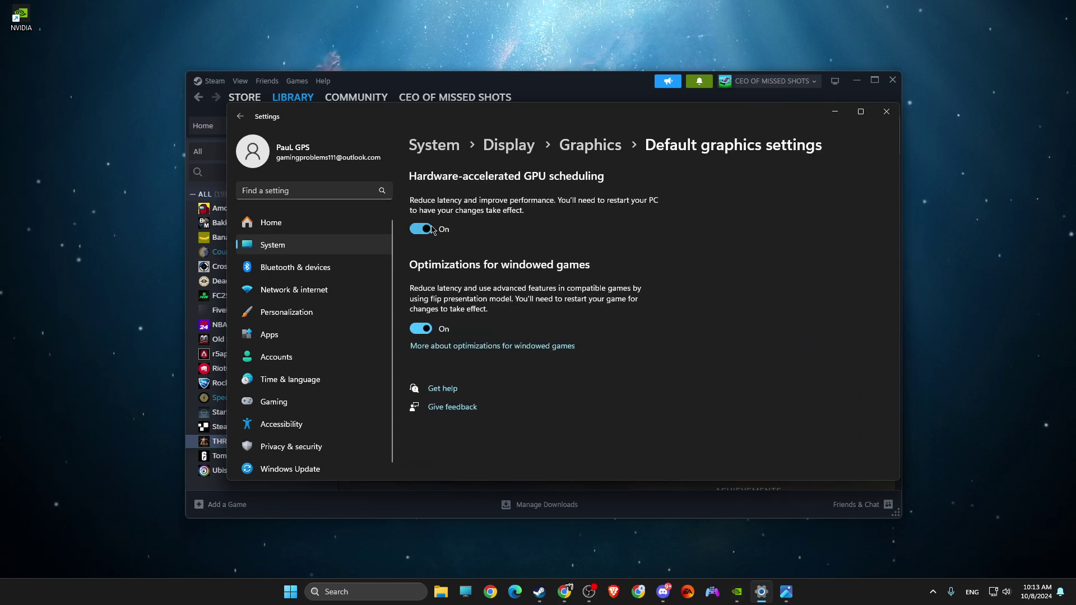
pyautogui.click(239, 118)
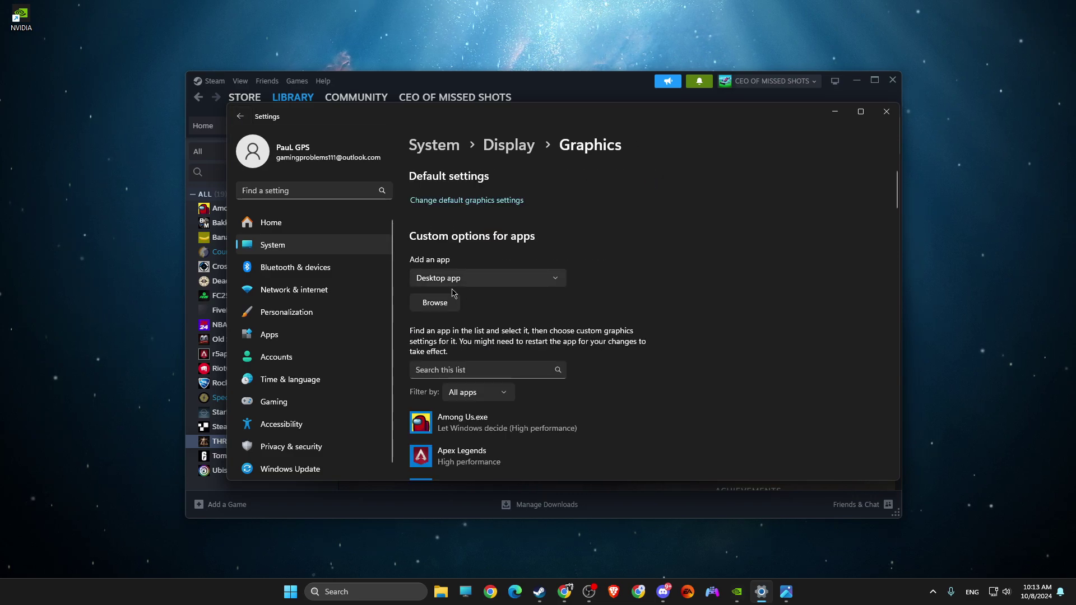
# Step: Add TL.exe to the custom graphics apps list
pyautogui.click(451, 303)
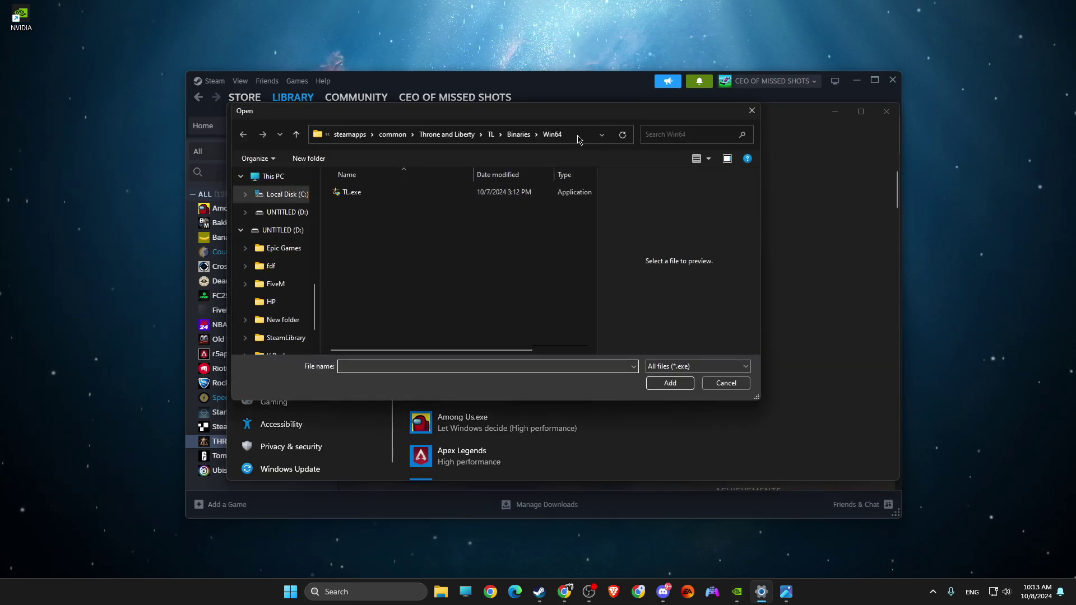
pyautogui.click(351, 192)
pyautogui.click(650, 382)
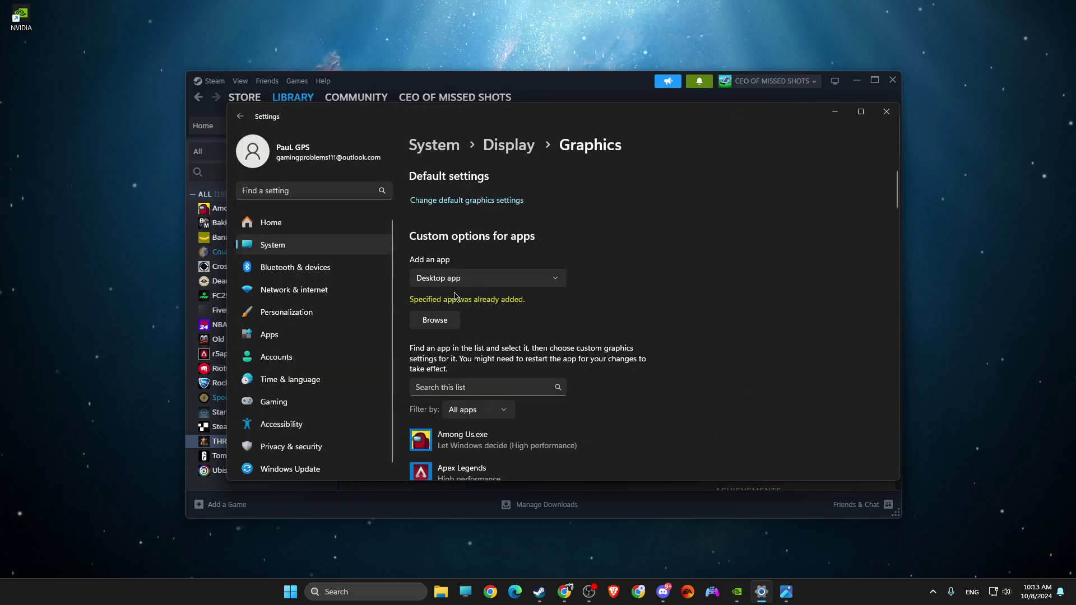
pyautogui.scroll(-20, 464, 305)
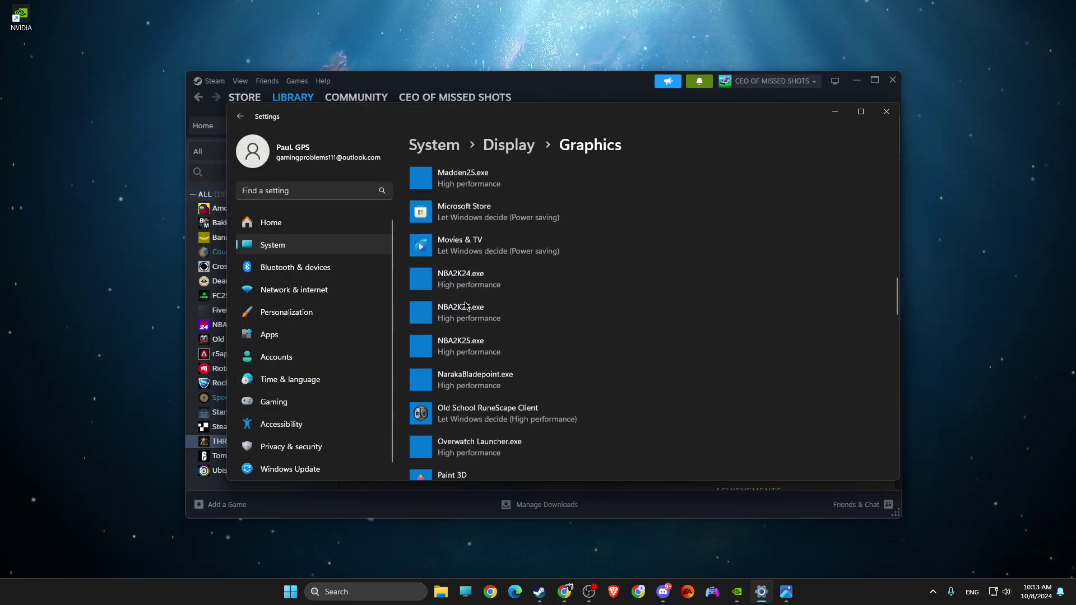
pyautogui.scroll(-7, 465, 306)
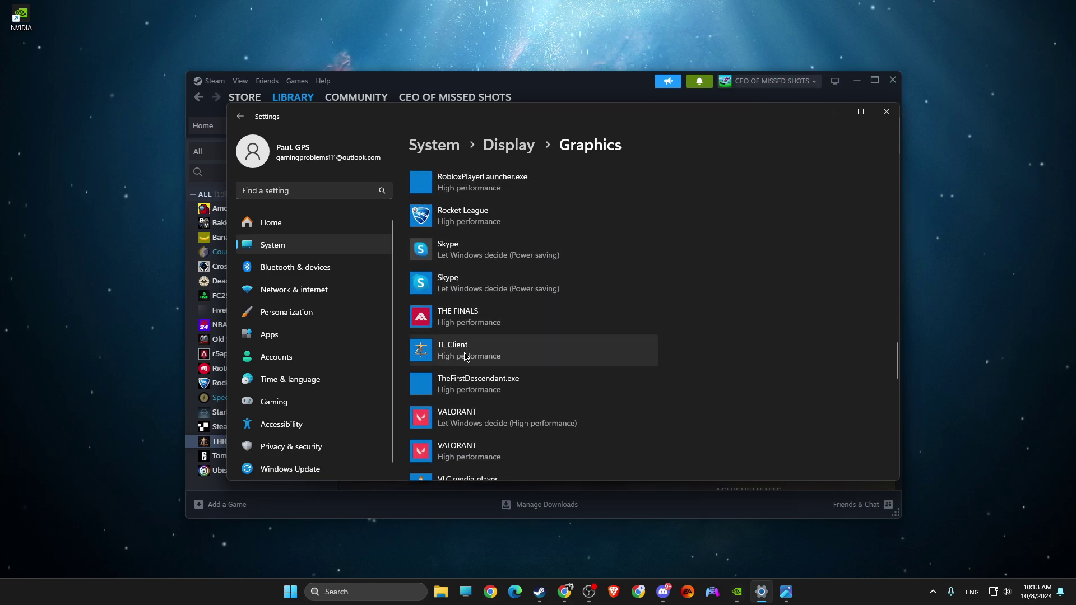
# Step: Confirm TL Client is set to High performance, cancel, close Settings, and minimize Steam
pyautogui.click(467, 355)
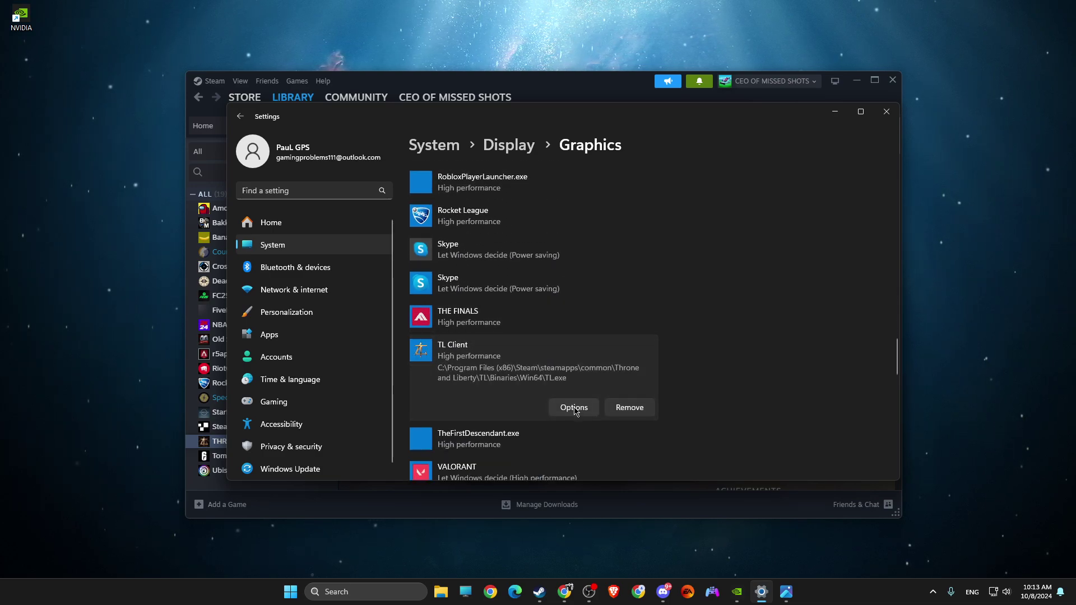
pyautogui.click(574, 408)
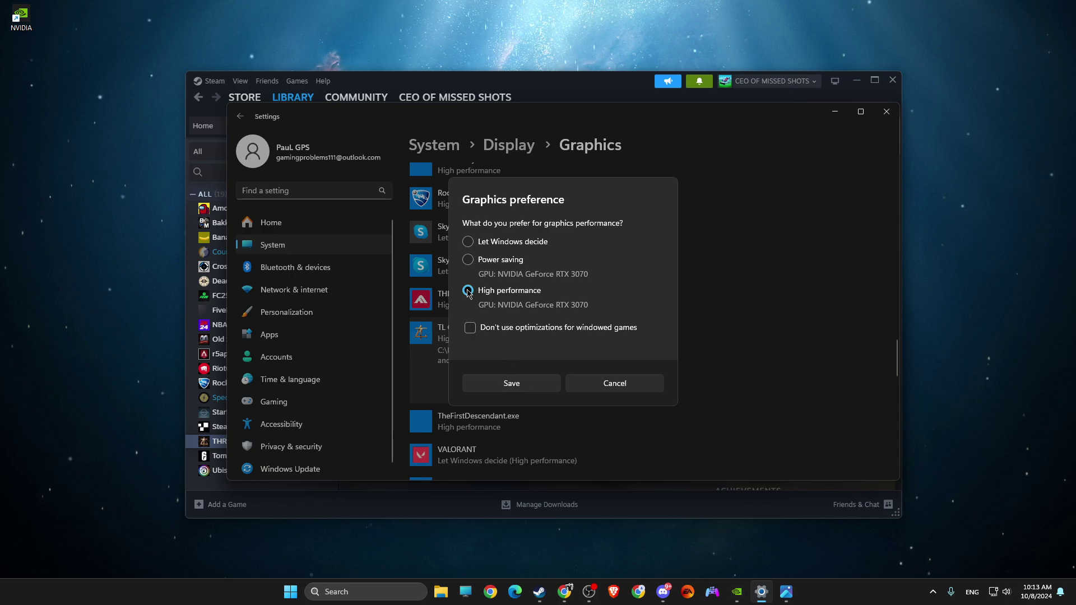
pyautogui.click(613, 383)
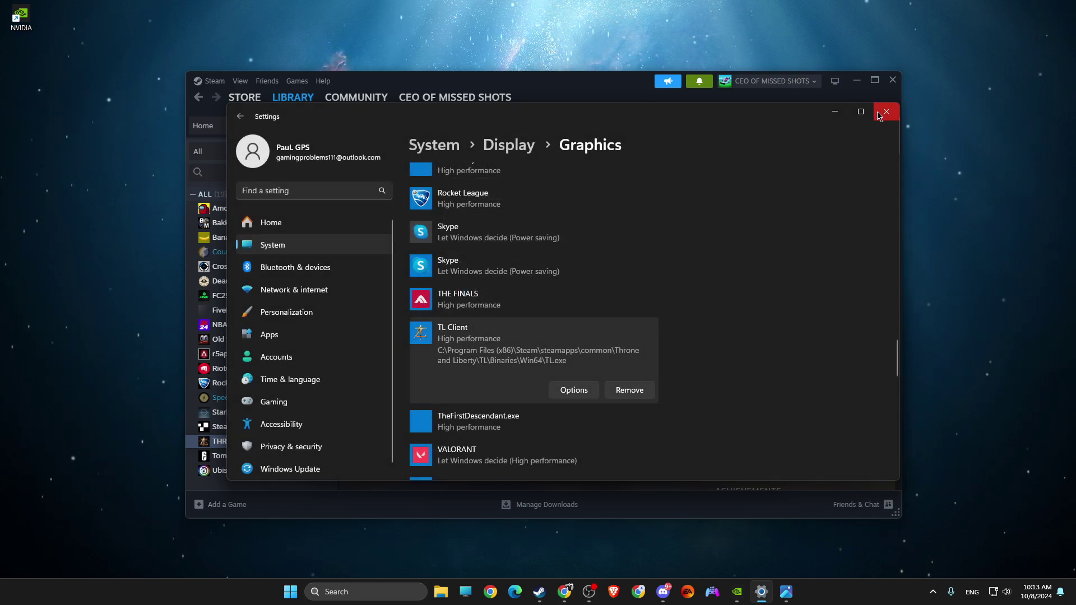
pyautogui.click(887, 112)
pyautogui.click(859, 82)
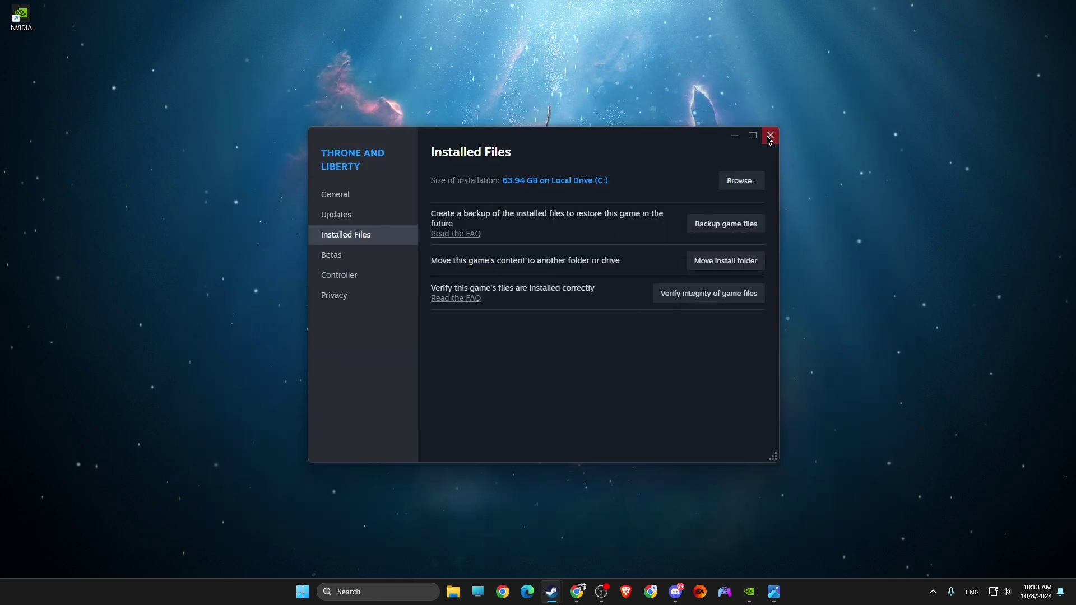
# Step: Confirm Ultimate Performance is the selected power plan via the 'edit po' search, then close Power Options
pyautogui.click(770, 136)
pyautogui.click(348, 591)
pyautogui.write('edi')
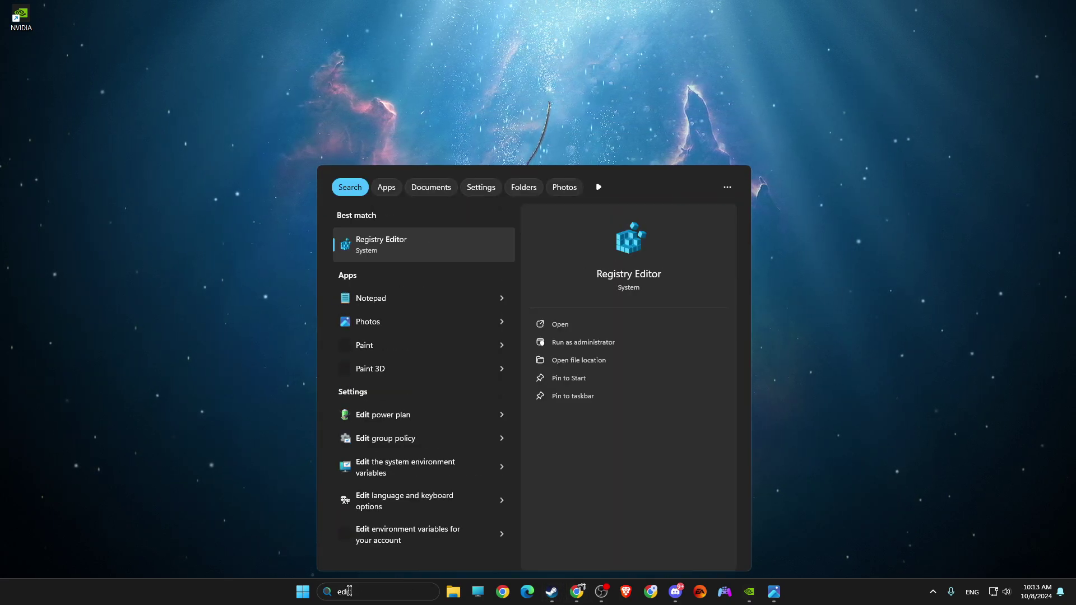
pyautogui.write('t')
pyautogui.write(' power plan')
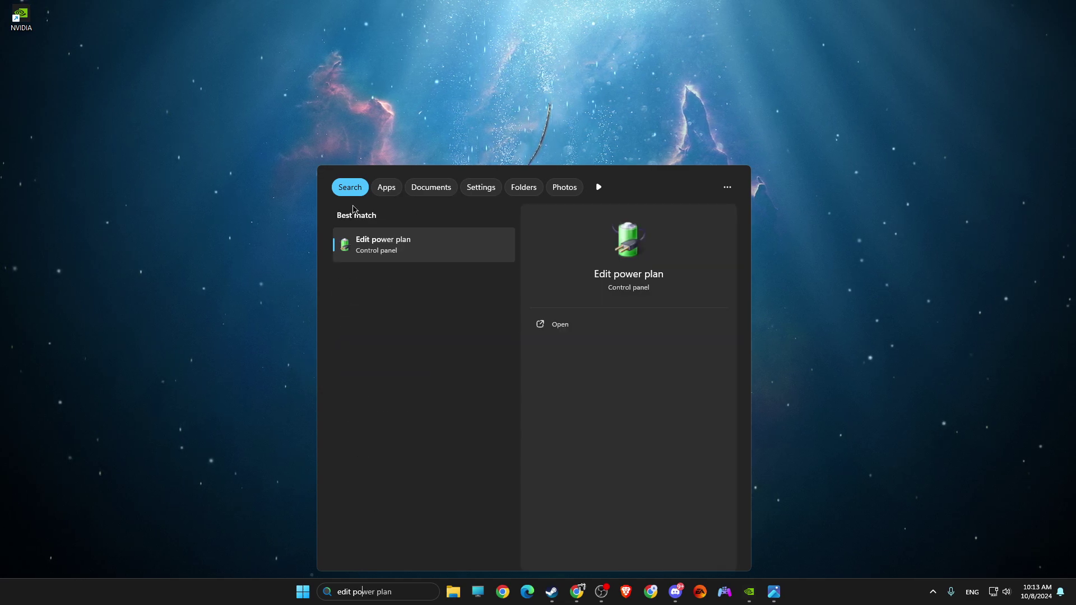
pyautogui.press('Return')
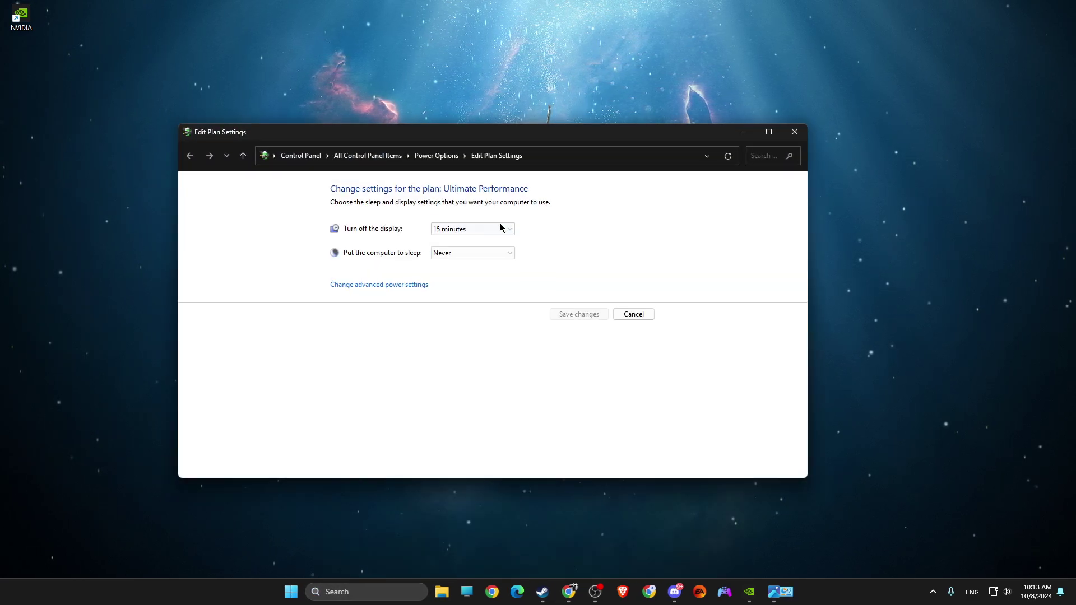
pyautogui.click(437, 156)
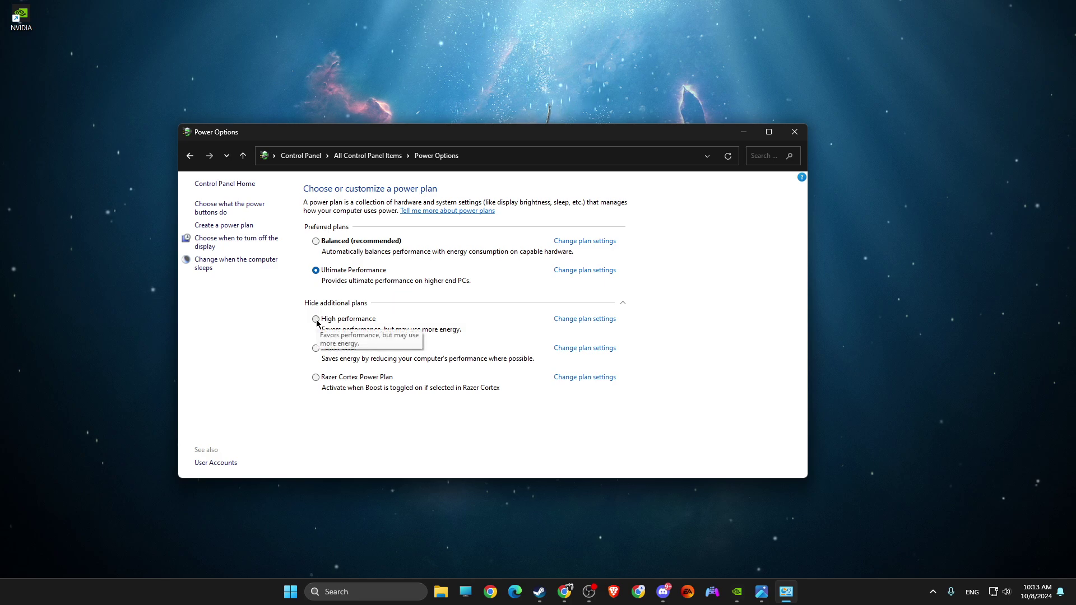
pyautogui.click(795, 133)
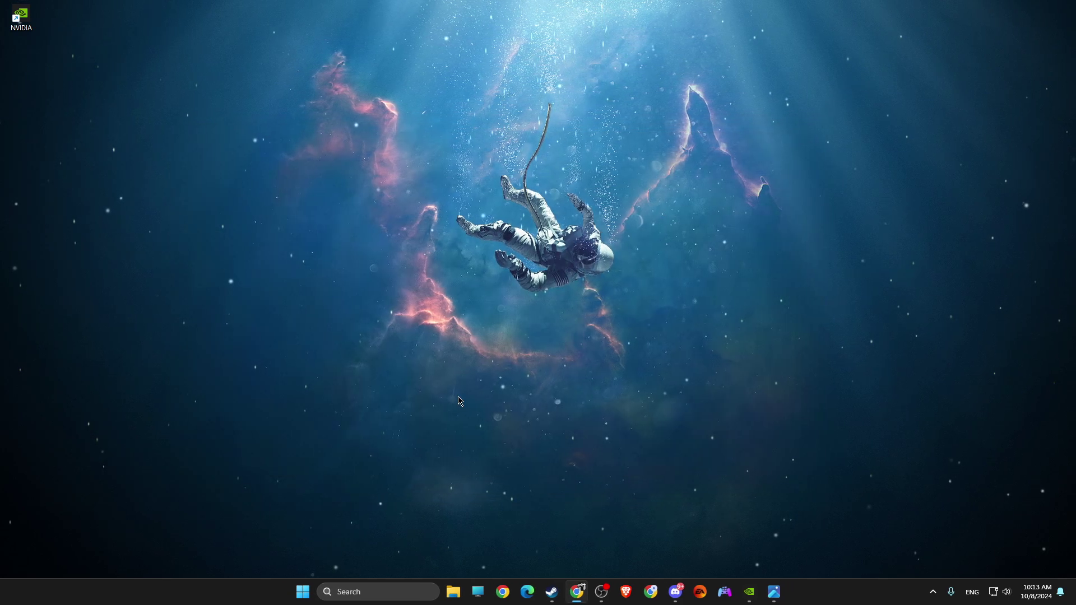
# Step: Open Task Manager and go to the Steam (32 bit) process on the Details tab
pyautogui.click(370, 591)
pyautogui.write('task Manager')
pyautogui.click(366, 247)
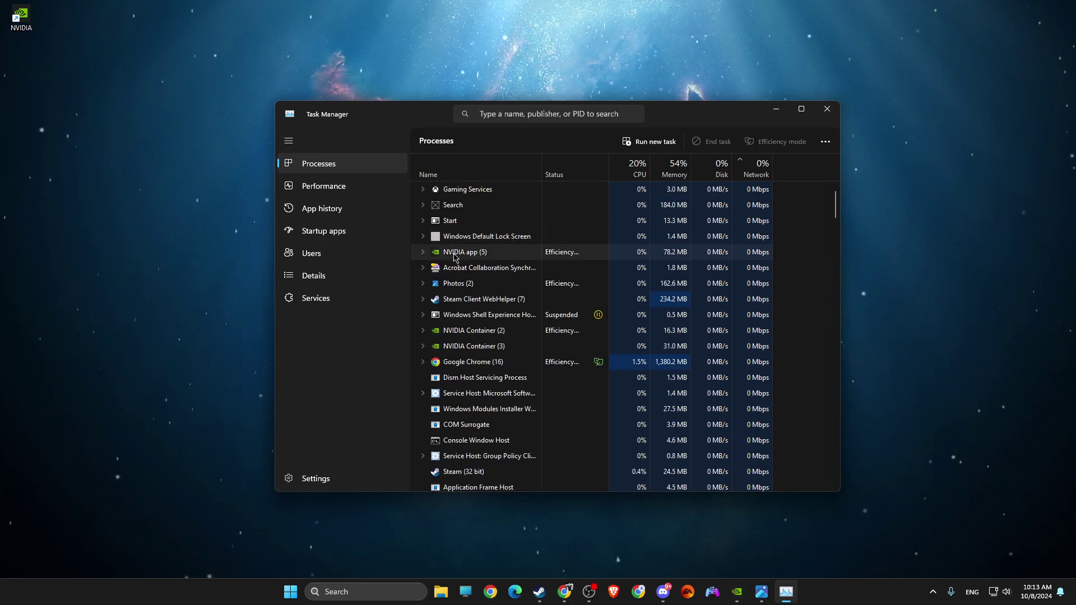
pyautogui.click(459, 300)
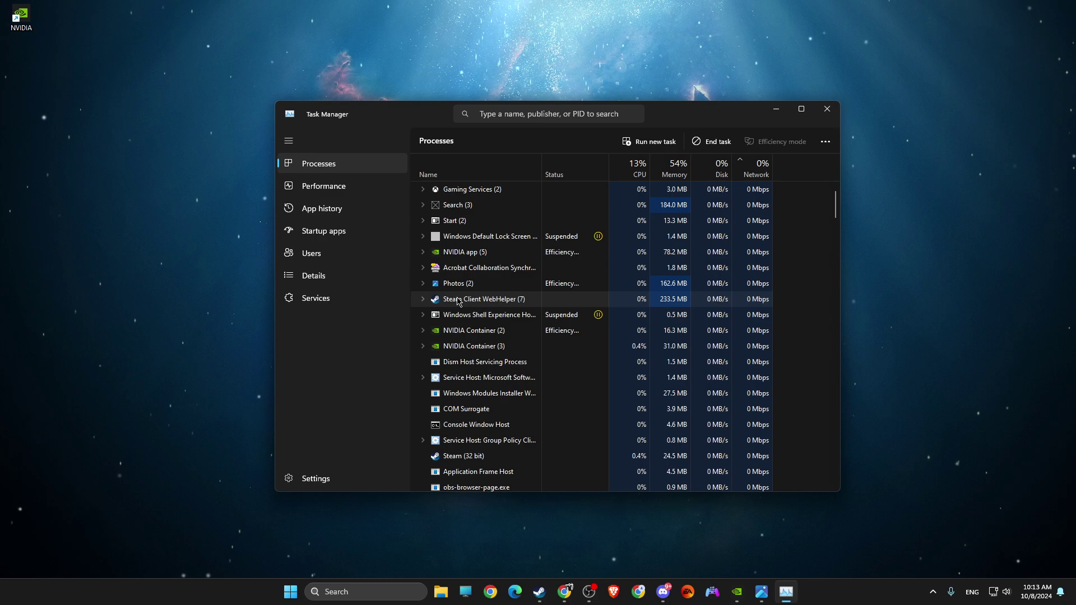
pyautogui.rightClick(458, 300)
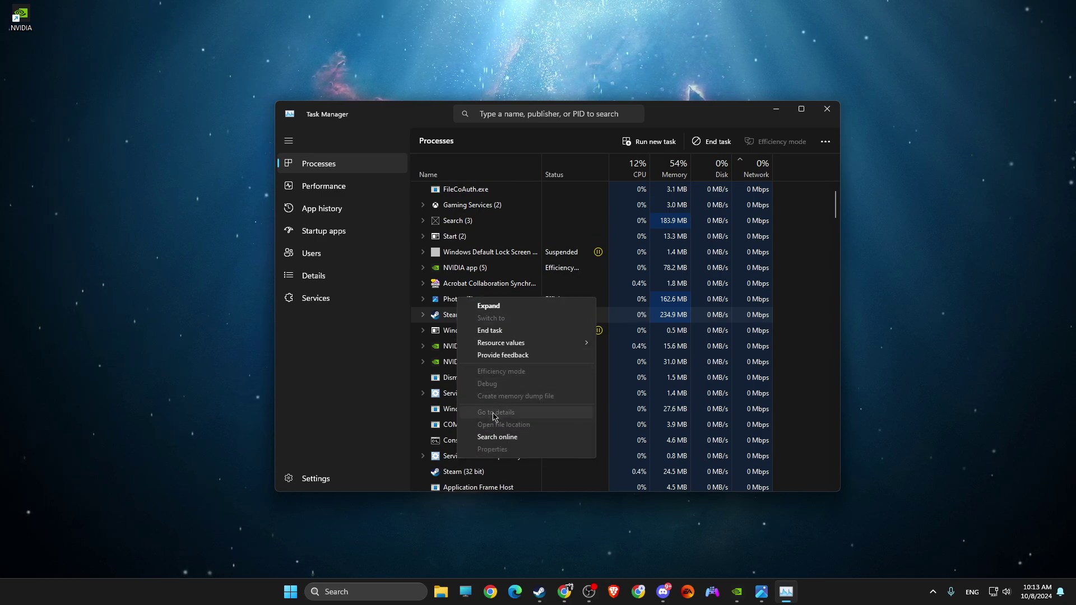
pyautogui.click(460, 471)
pyautogui.rightClick(457, 471)
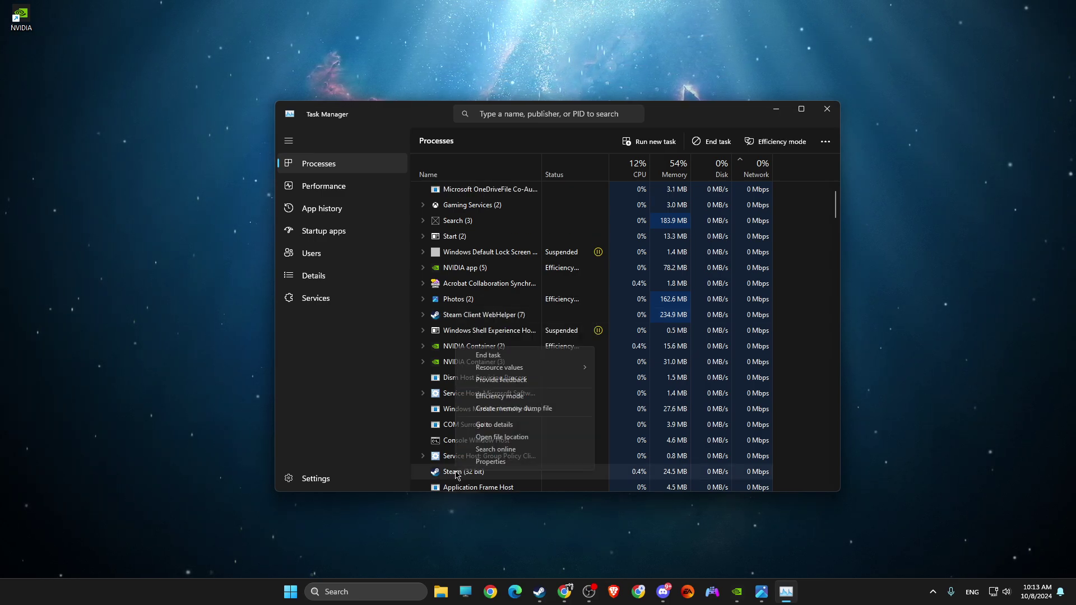
pyautogui.click(493, 424)
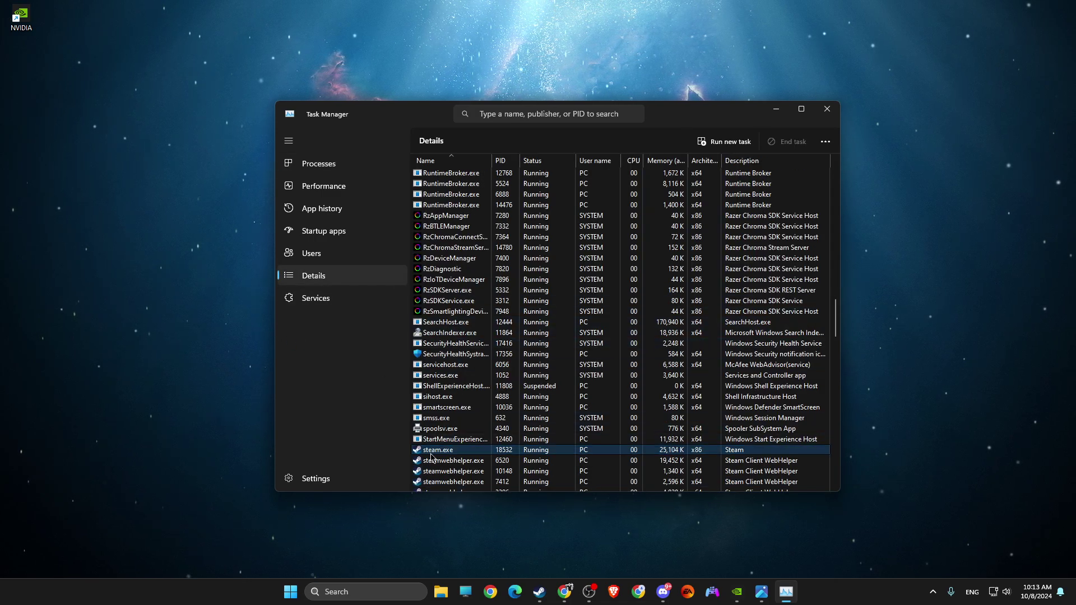
# Step: View steam.exe's properties, then bring up its Set priority options
pyautogui.rightClick(436, 451)
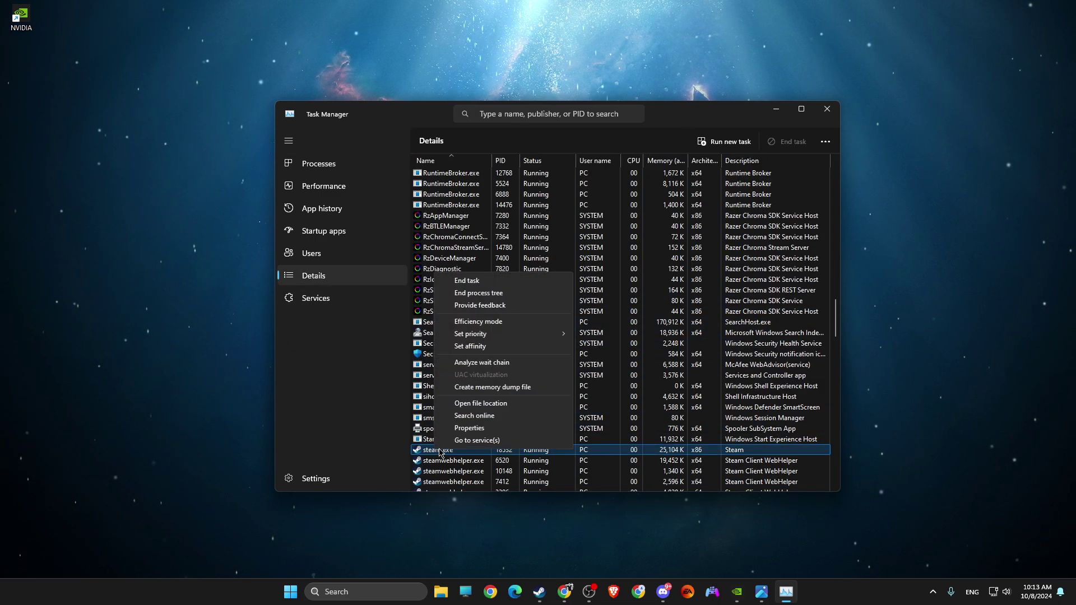
pyautogui.click(474, 428)
pyautogui.click(689, 263)
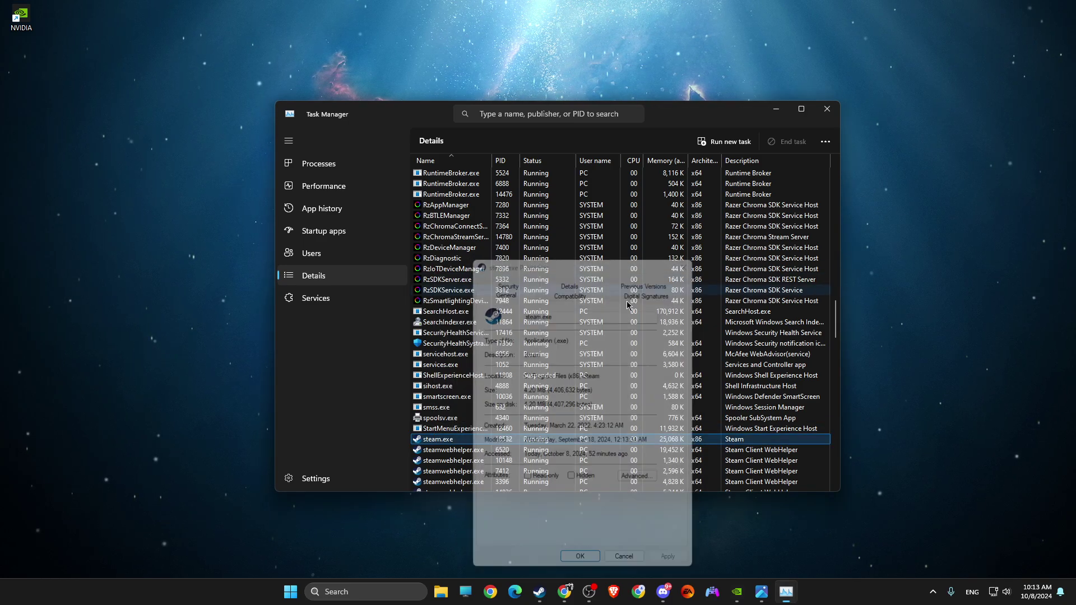
pyautogui.rightClick(449, 438)
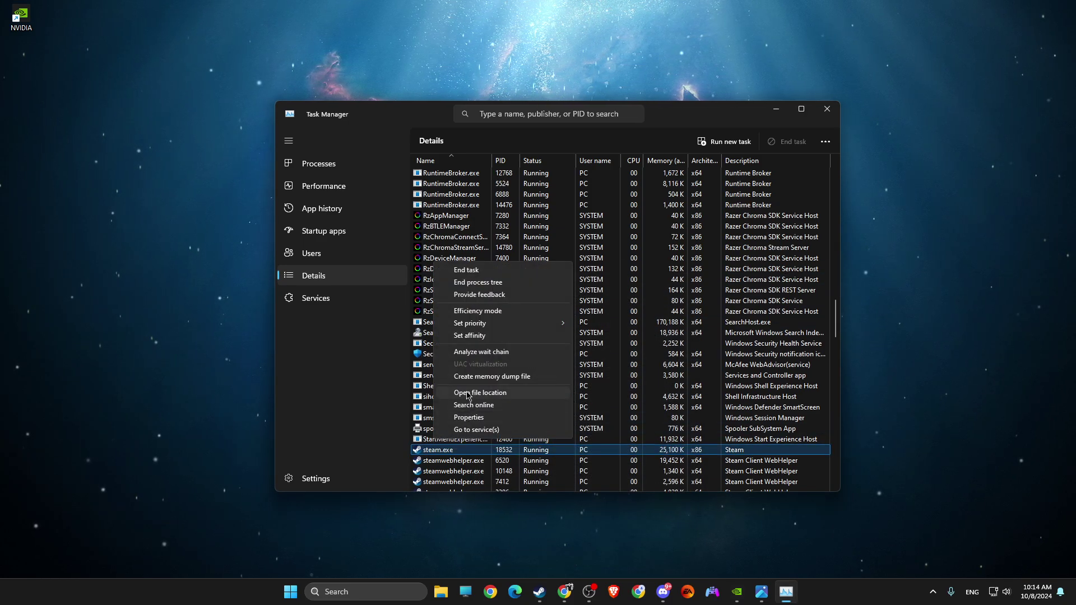
pyautogui.moveTo(543, 327)
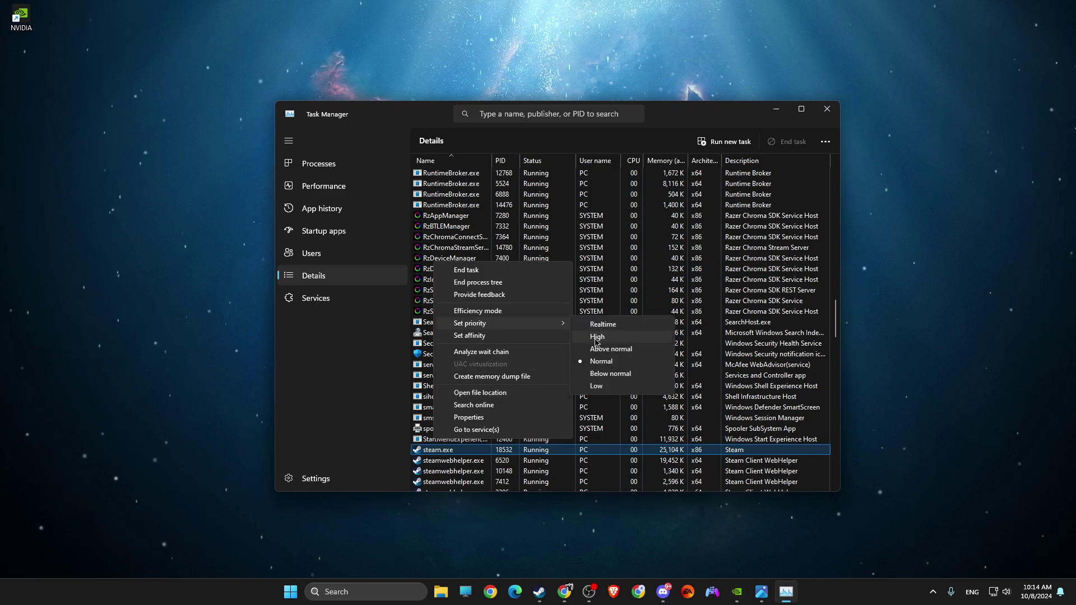
# Step: Keep Screen Mode on Borderless and switch NVIDIA DLSS Super Resolution to Performance
pyautogui.click(827, 109)
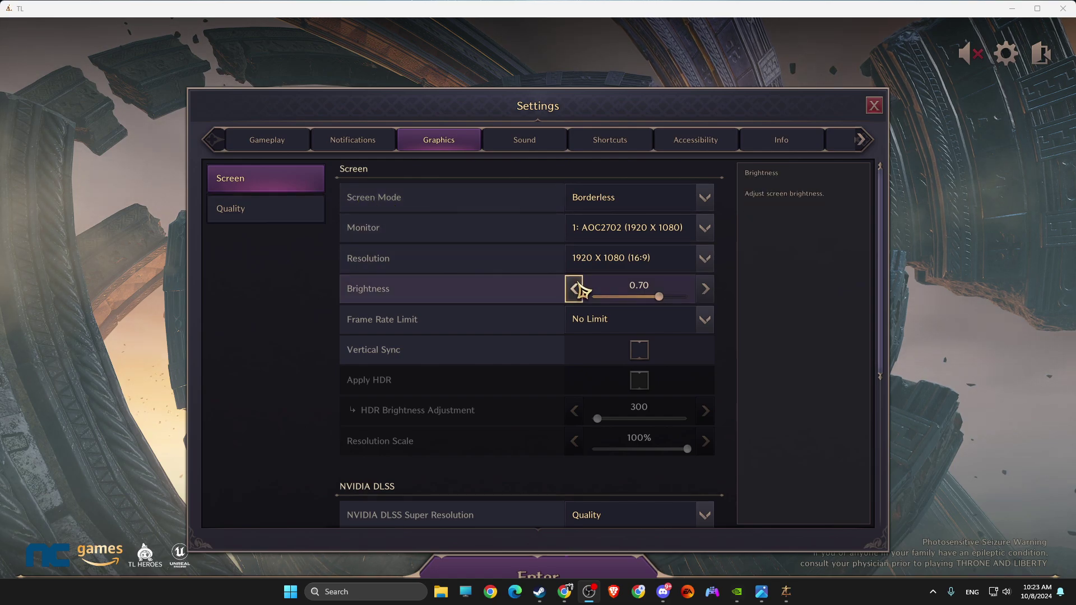
pyautogui.click(615, 207)
pyautogui.click(612, 207)
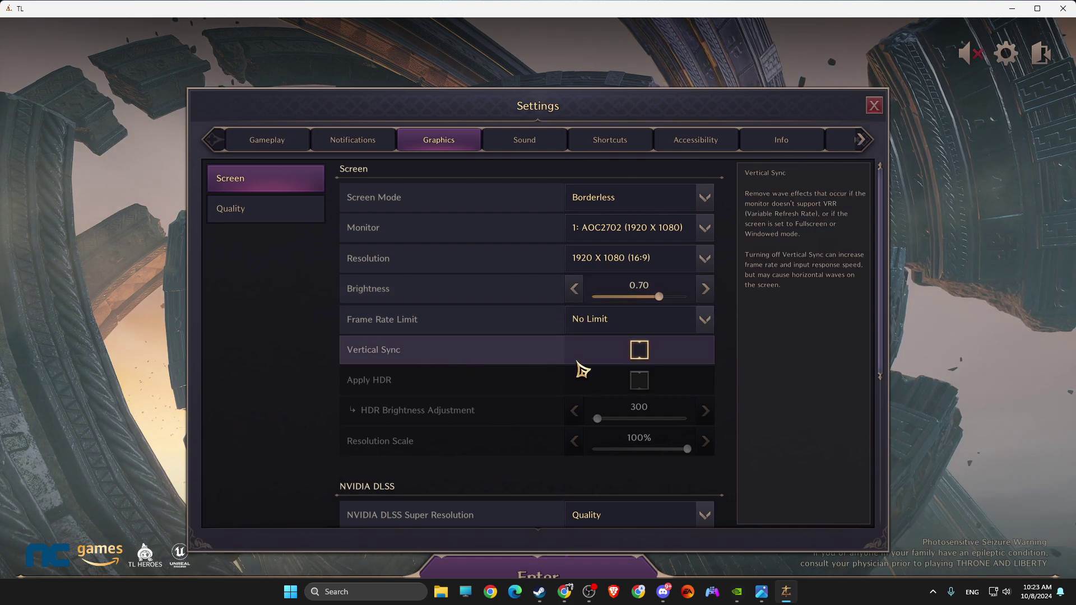
pyautogui.scroll(-4, 583, 370)
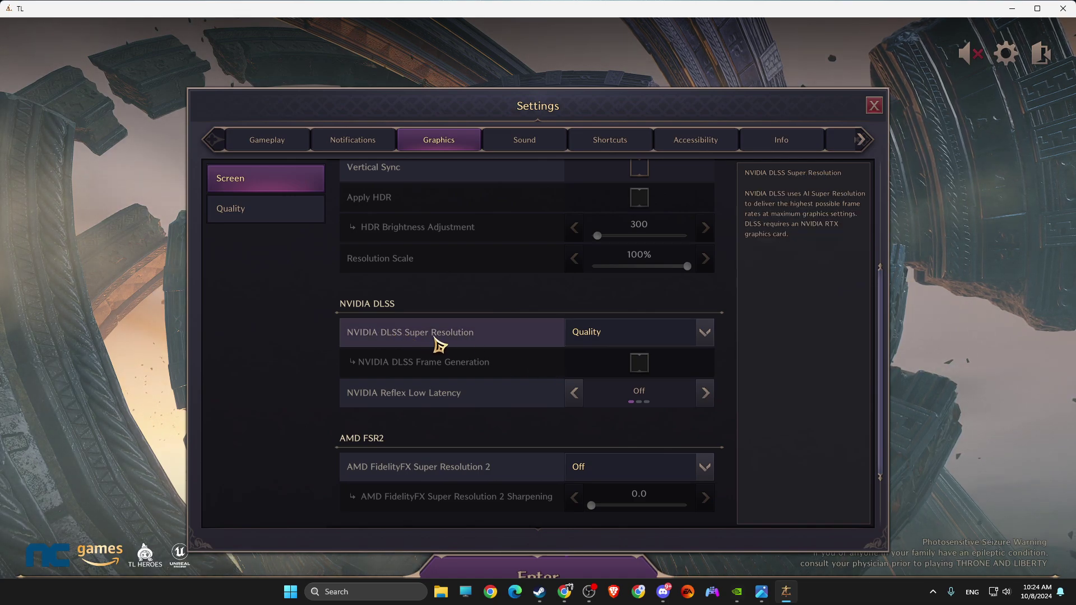
pyautogui.click(622, 333)
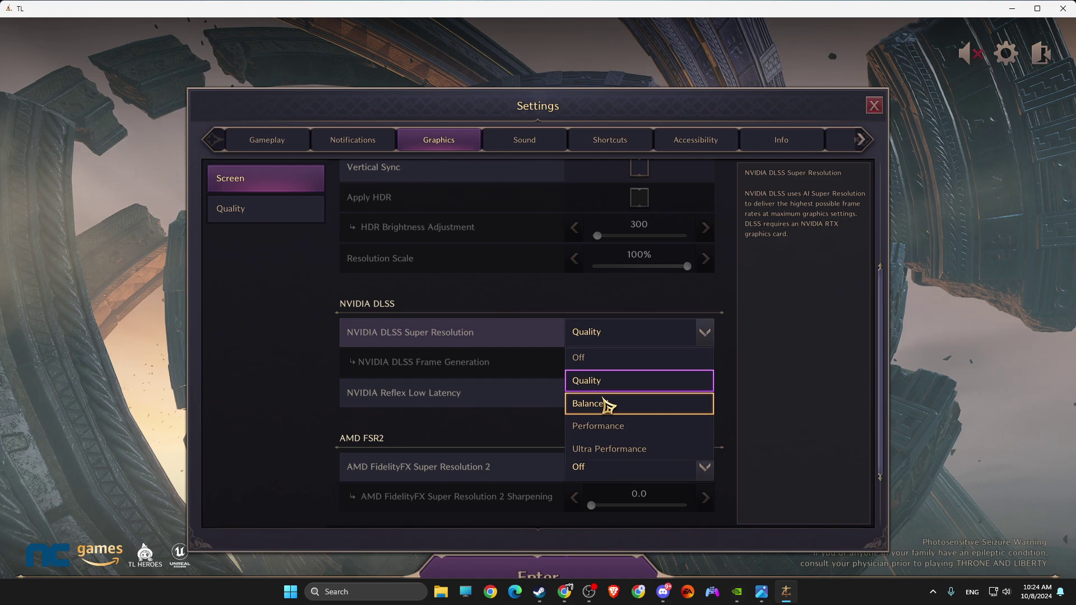
pyautogui.click(598, 426)
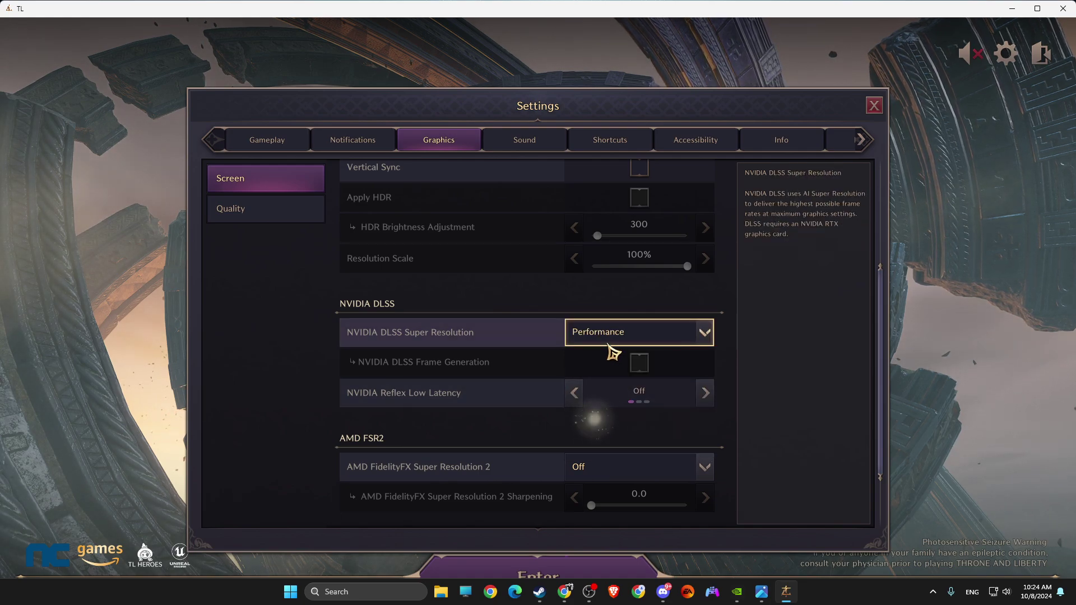
# Step: Switch to the Quality tab and keep Simple Overall Settings on User Settings
pyautogui.scroll(-1, 610, 373)
pyautogui.scroll(-1, 610, 375)
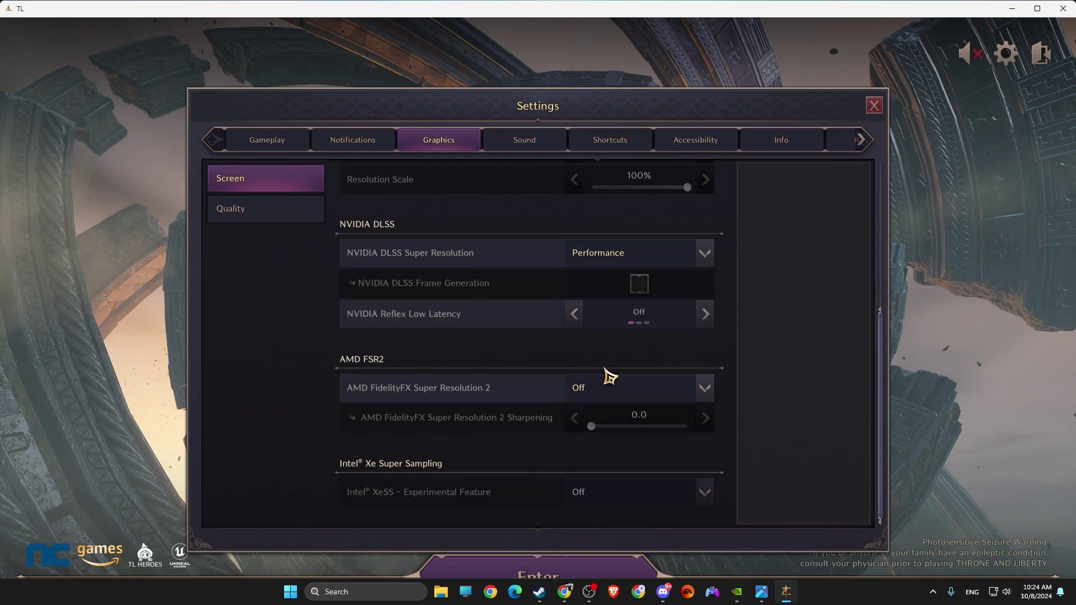
pyautogui.scroll(2, 616, 383)
pyautogui.click(233, 209)
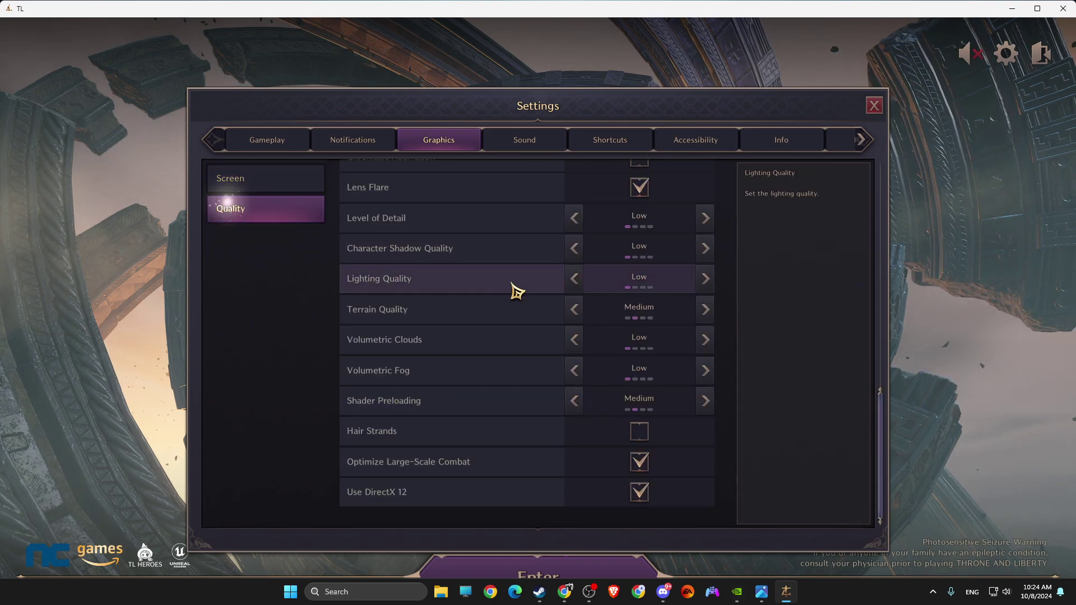
pyautogui.scroll(5, 522, 294)
pyautogui.scroll(3, 531, 297)
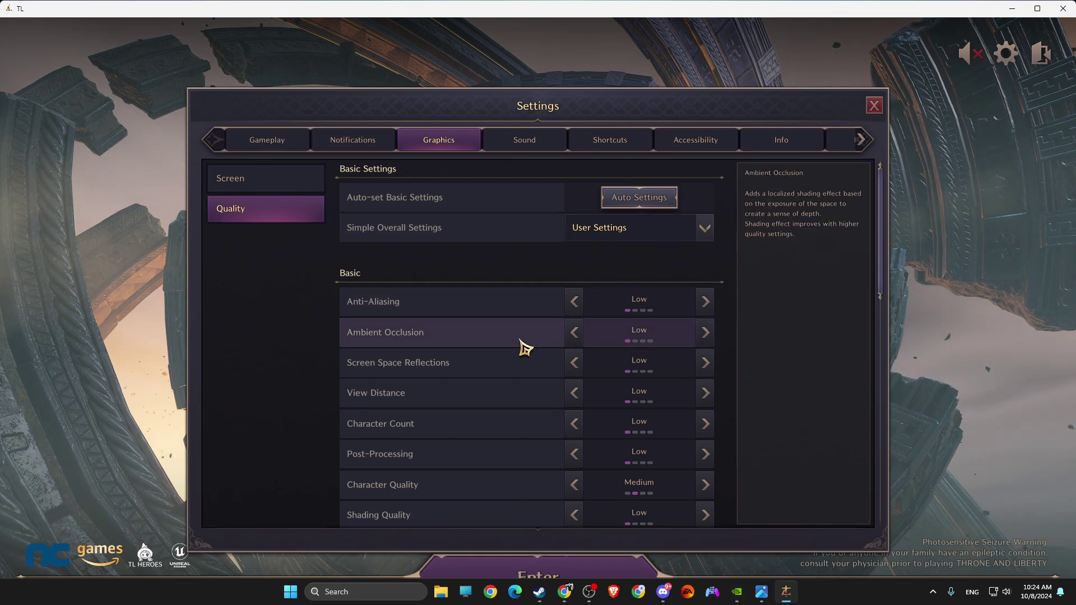
pyautogui.click(601, 238)
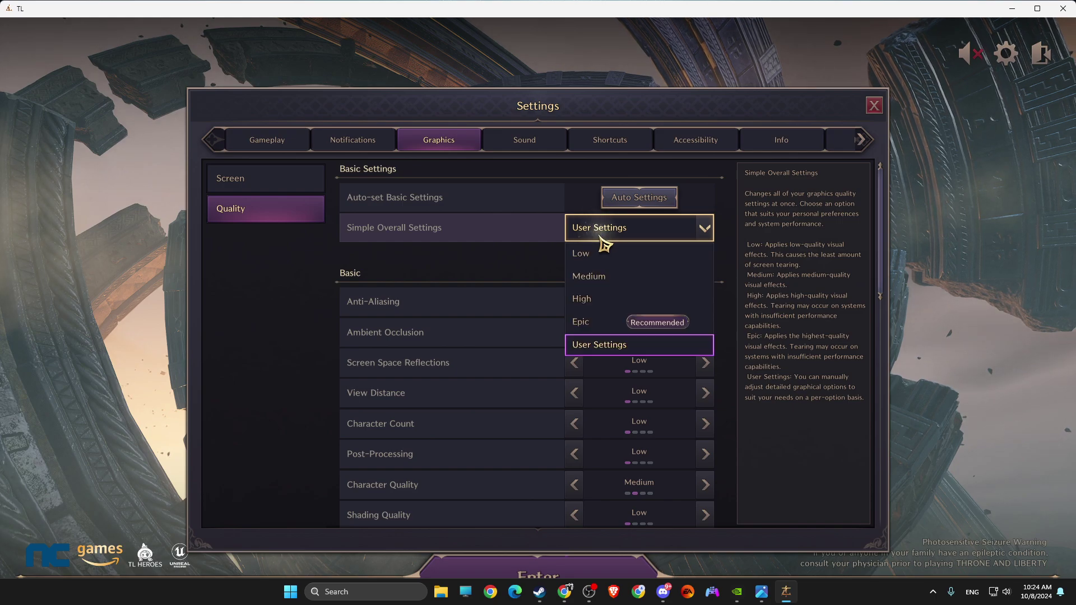
pyautogui.click(313, 365)
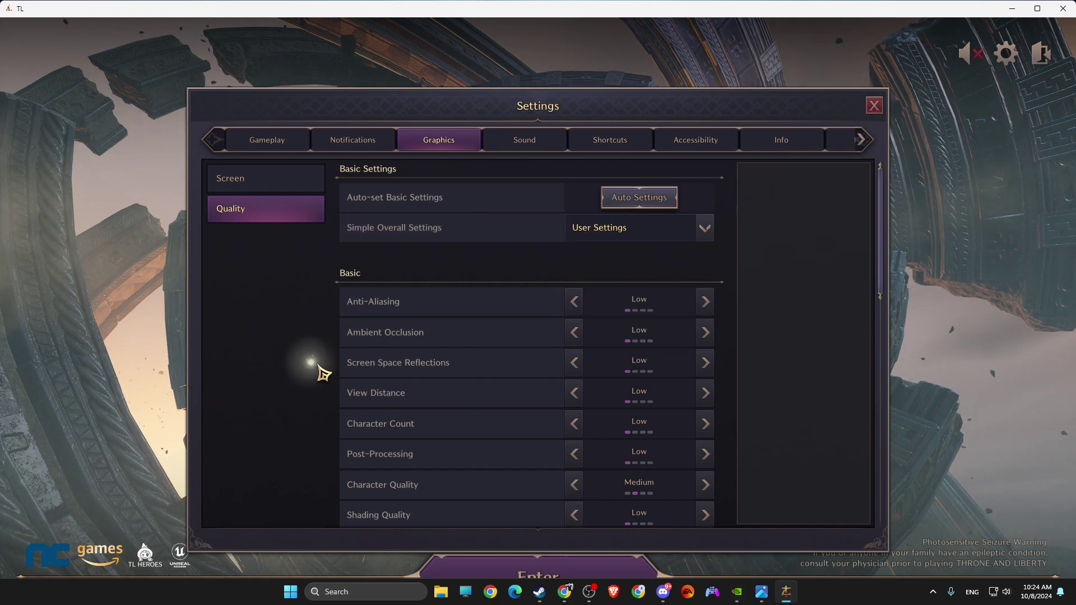
# Step: Scroll through the quality options: mostly Low, Terrain Quality Medium, DirectX 12 checked
pyautogui.scroll(-1, 574, 359)
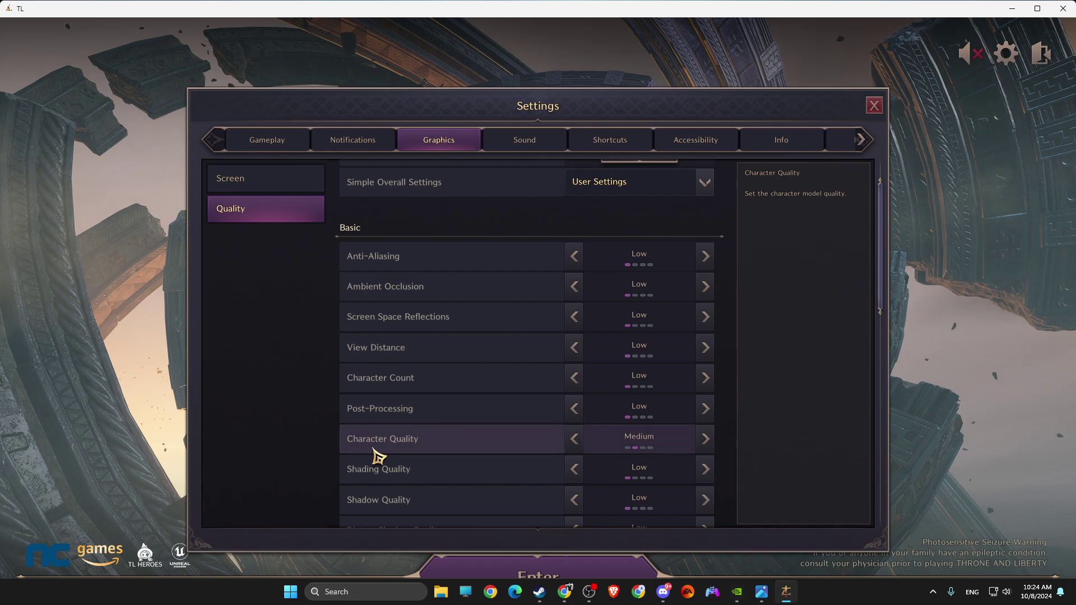
pyautogui.scroll(-3, 628, 449)
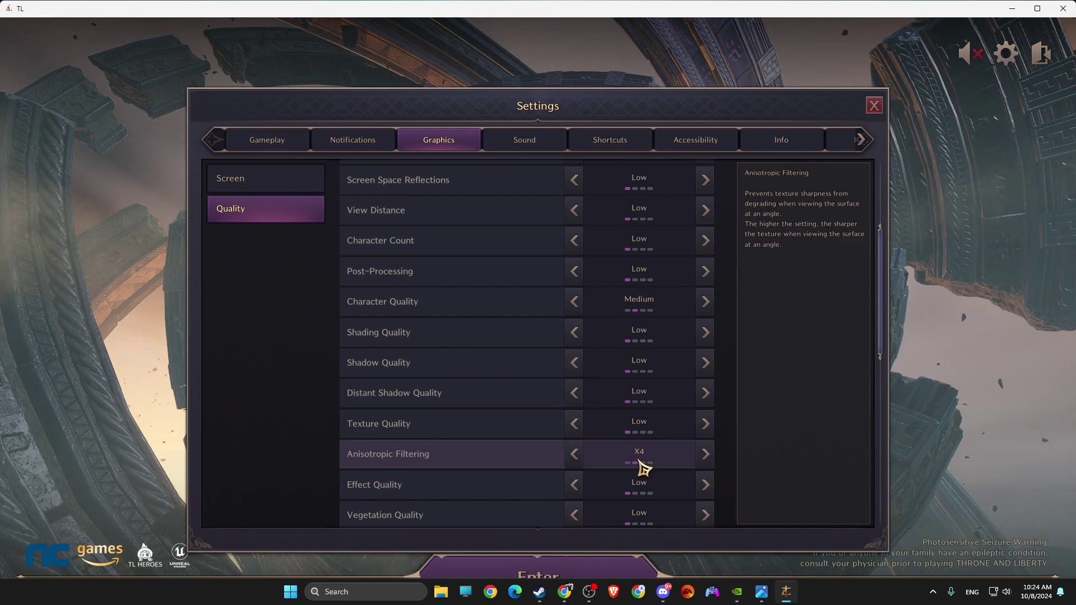
pyautogui.scroll(-3, 643, 468)
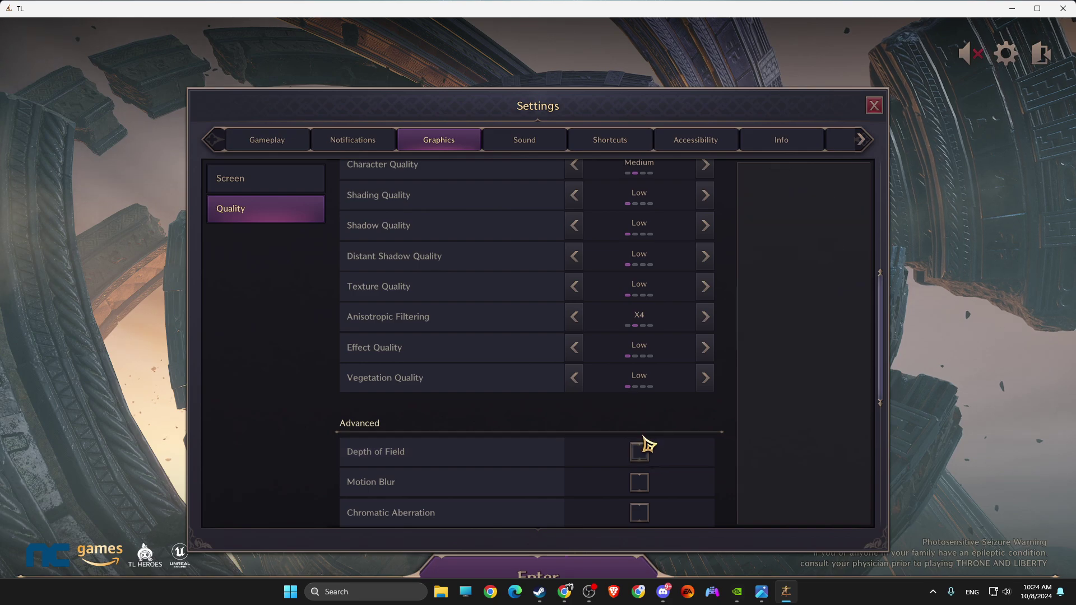
pyautogui.scroll(3, 648, 445)
pyautogui.scroll(3, 673, 436)
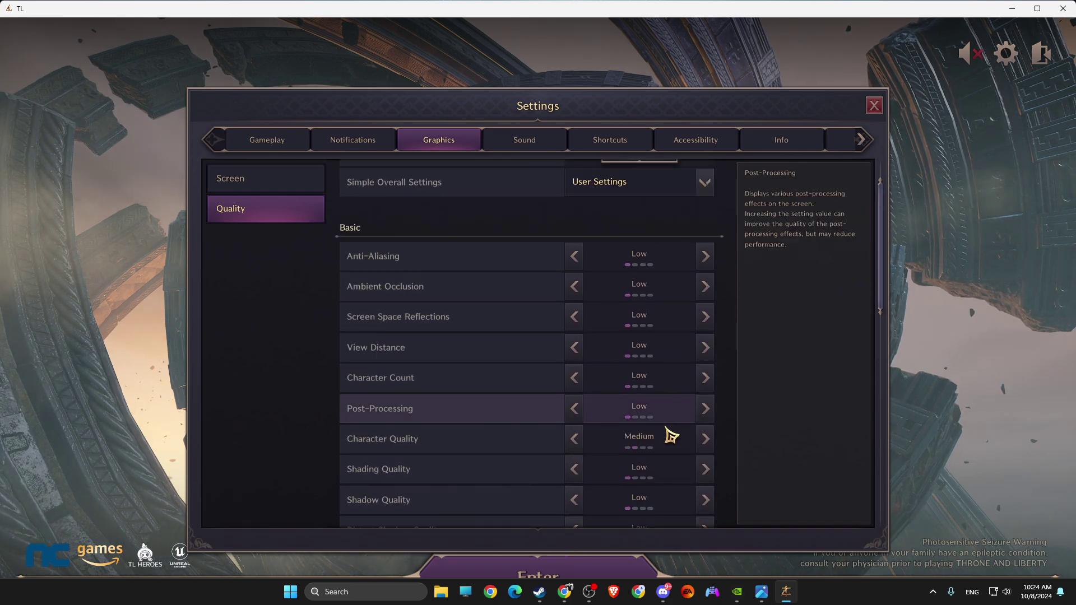
pyautogui.scroll(-3, 660, 428)
pyautogui.scroll(-10, 661, 429)
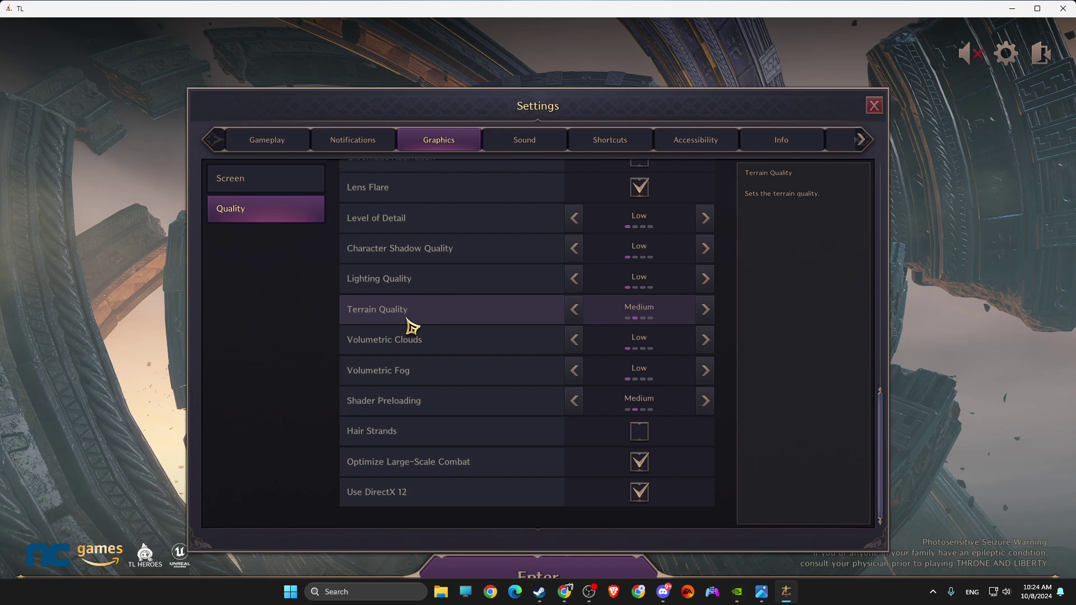
# Step: Scroll through Throne and Liberty's graphics quality list to review the Shadow, Texture, Effect and Vegetation settings
pyautogui.scroll(5, 614, 309)
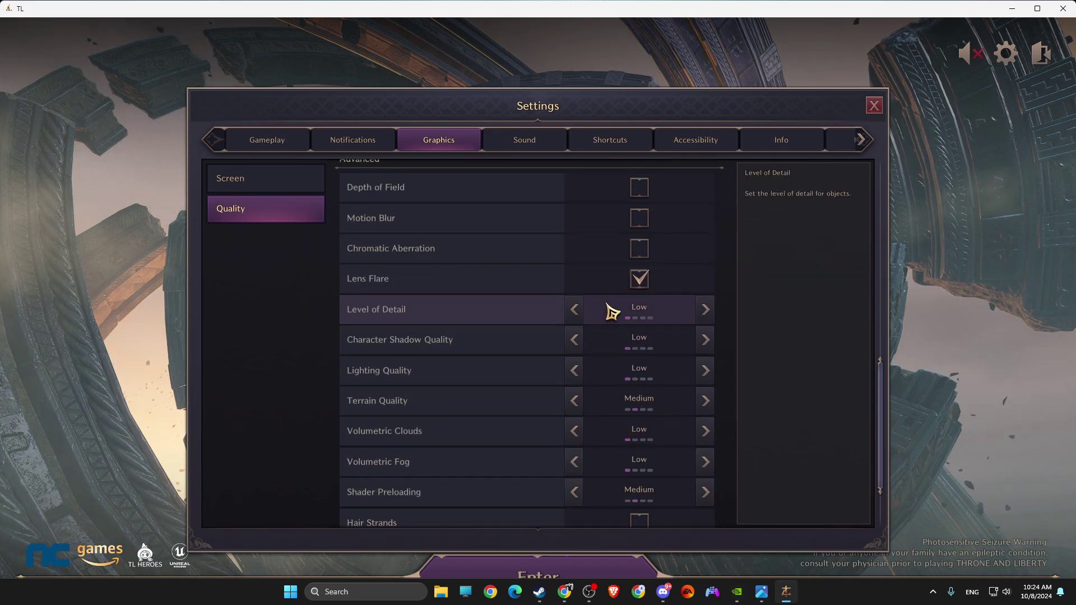
pyautogui.scroll(6, 628, 324)
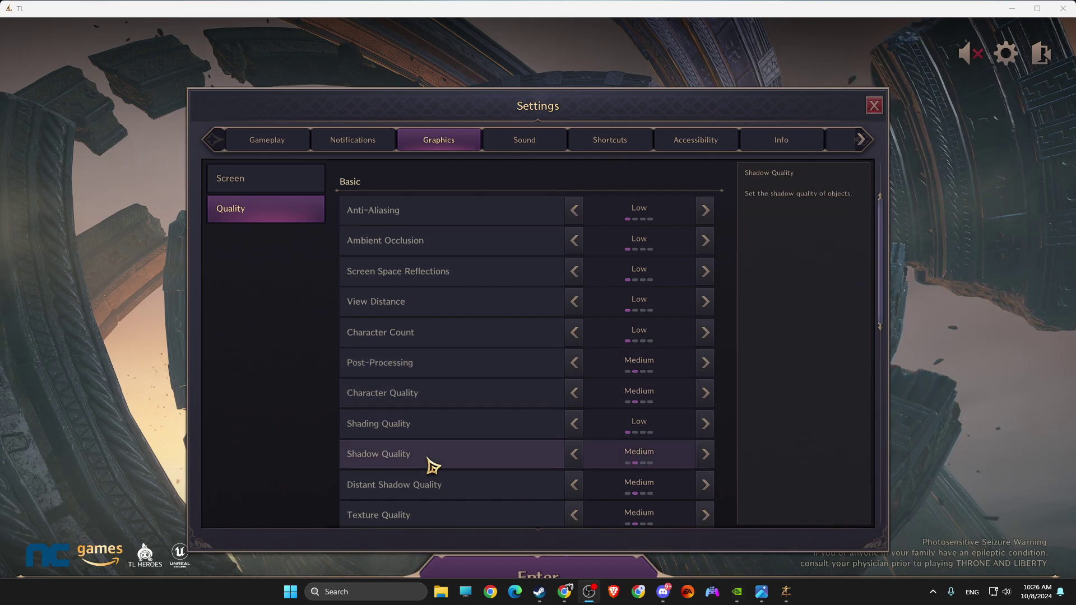
pyautogui.scroll(-1, 386, 466)
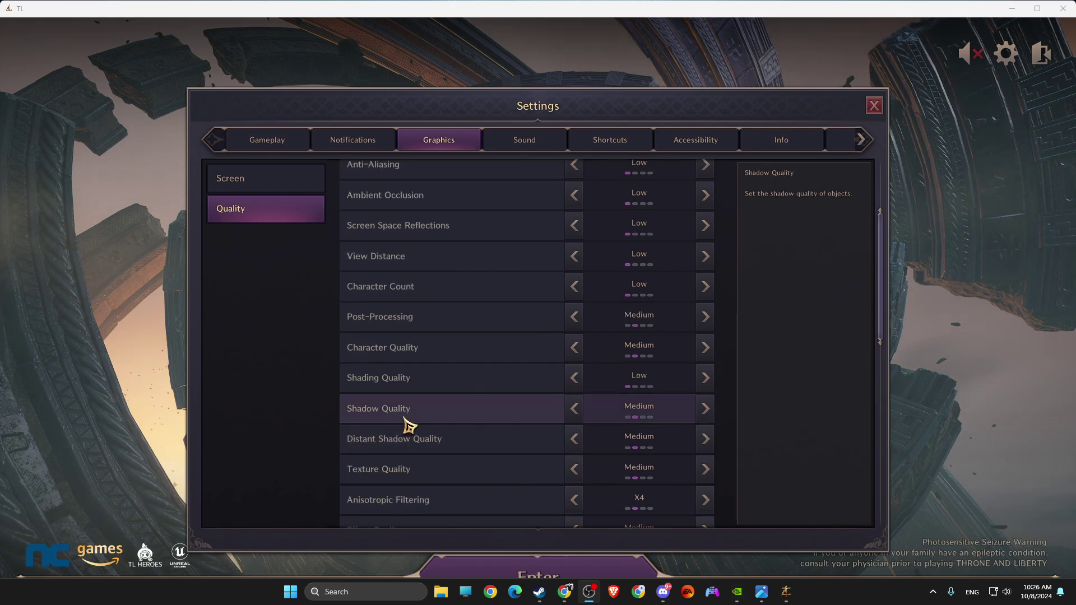
pyautogui.scroll(-1, 387, 450)
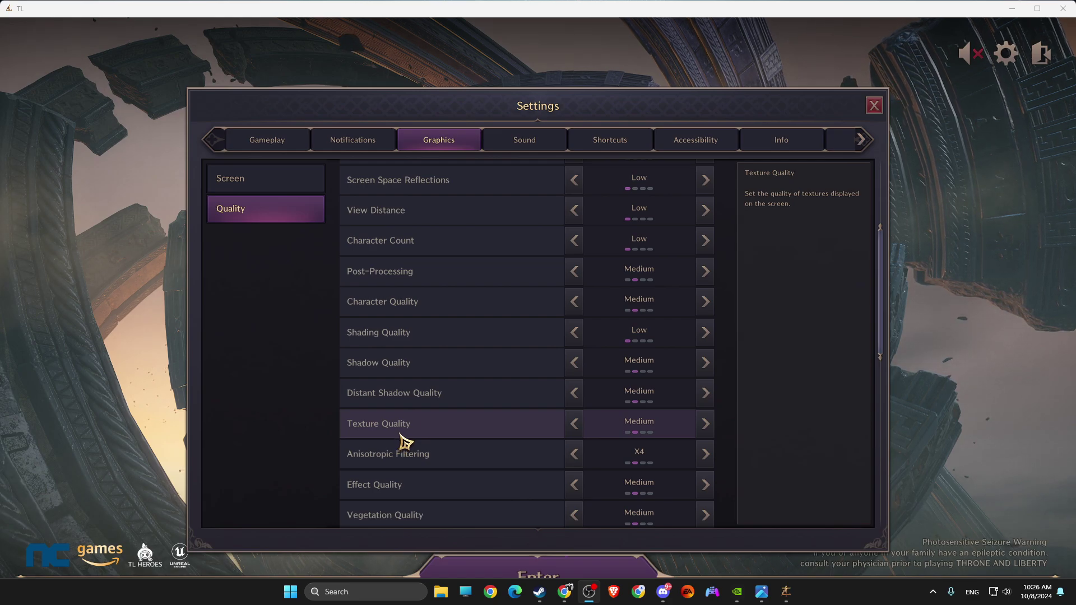
pyautogui.scroll(-1, 404, 442)
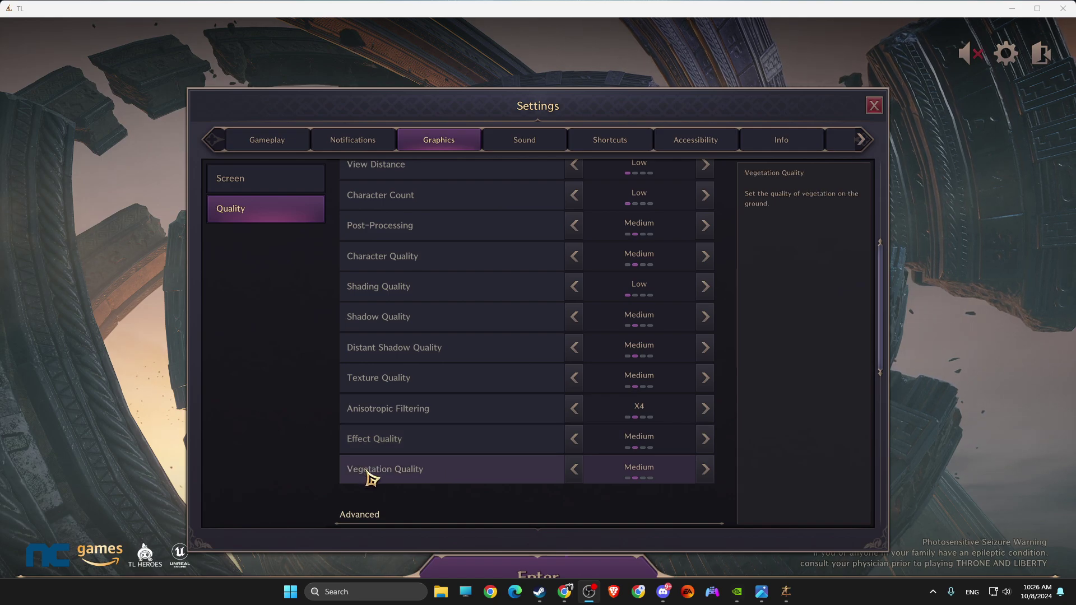
pyautogui.scroll(-4, 424, 449)
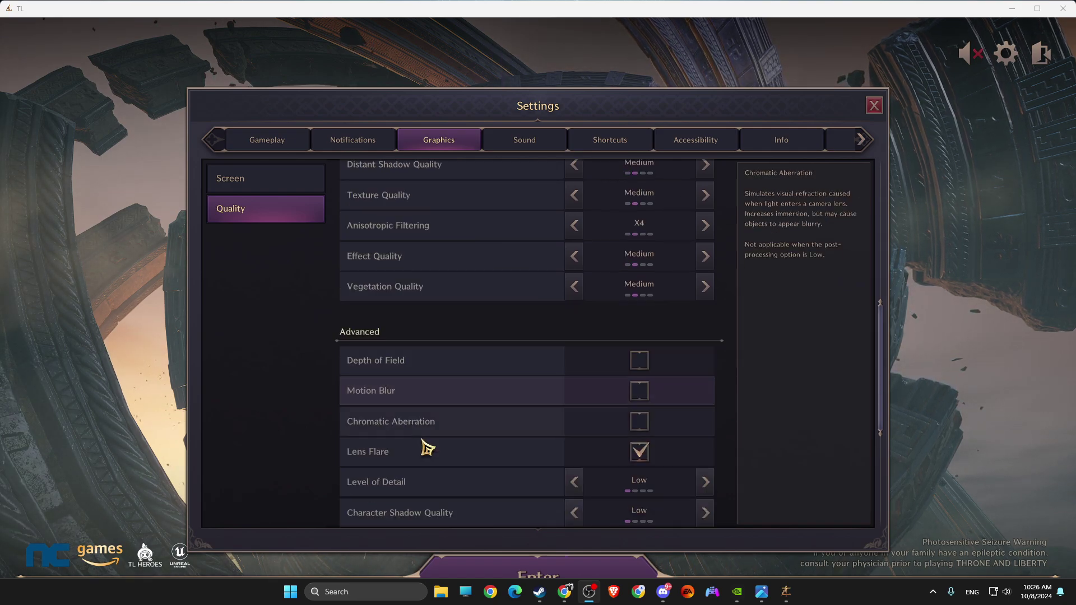
pyautogui.scroll(-1, 428, 448)
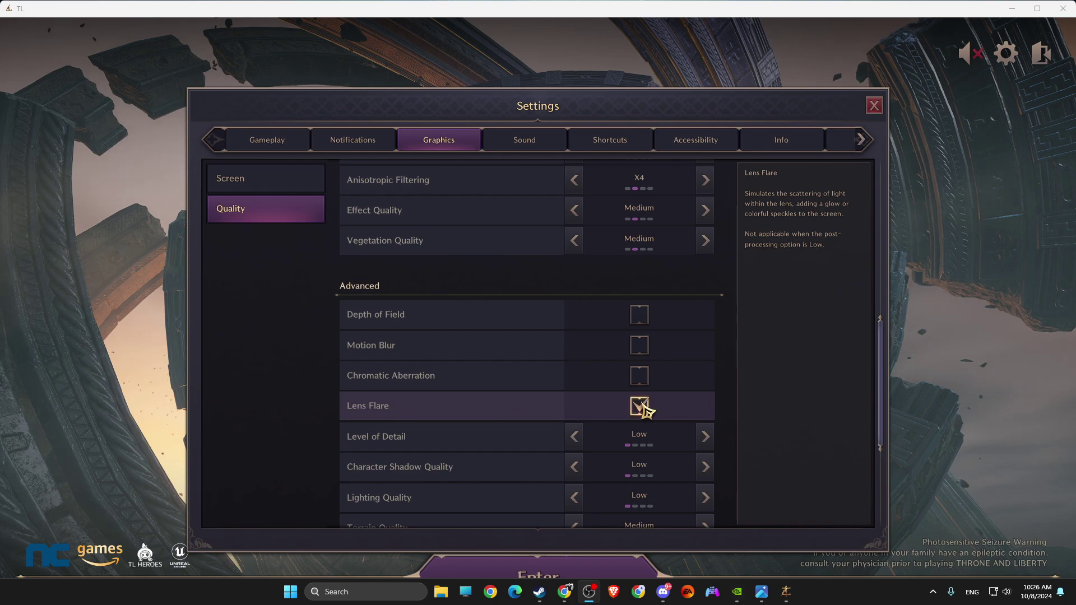
pyautogui.scroll(-2, 645, 409)
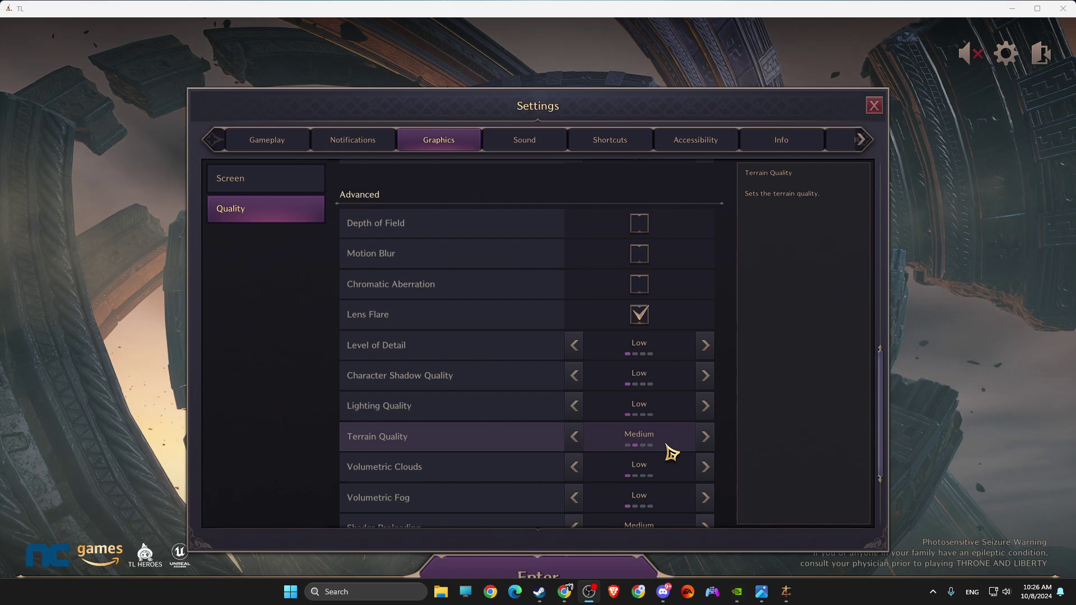
pyautogui.scroll(-3, 672, 453)
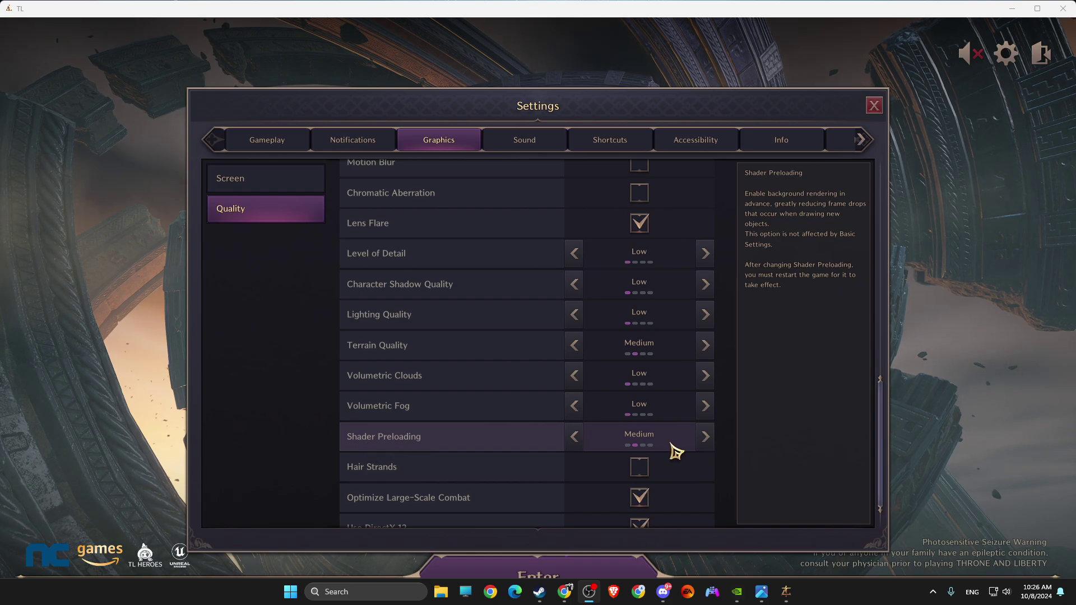
pyautogui.scroll(-1, 661, 449)
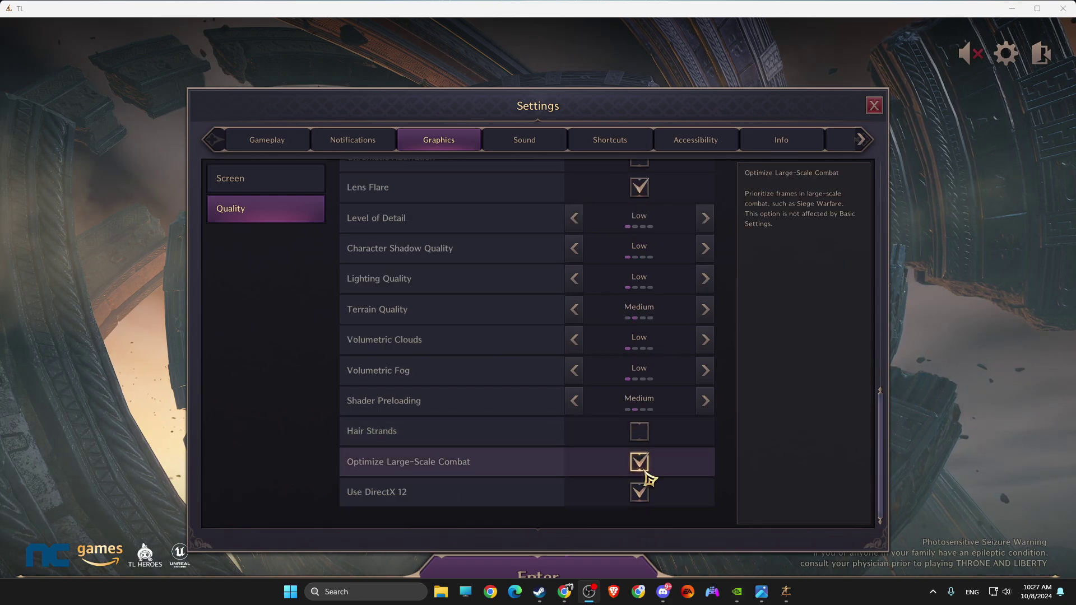